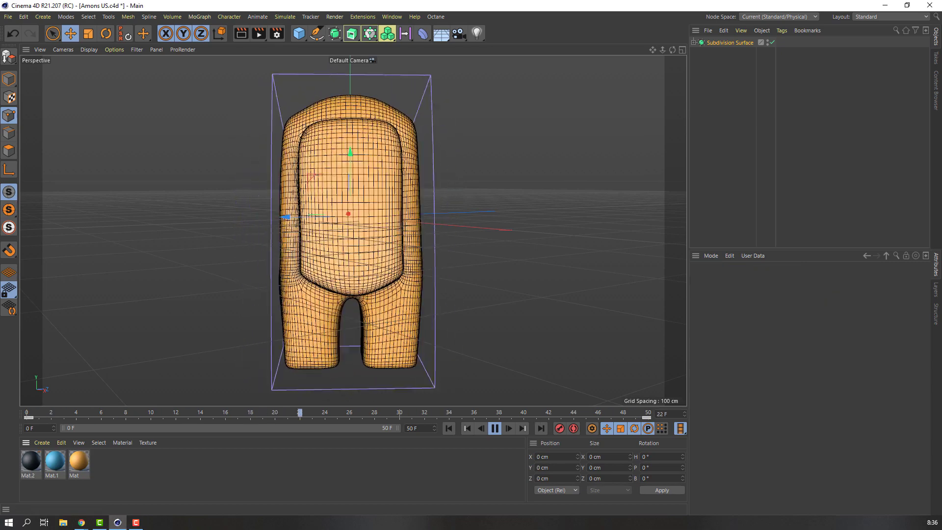
Preview the finished character with Constant Shading and the Wireframe display mode
key("n")
key("e")
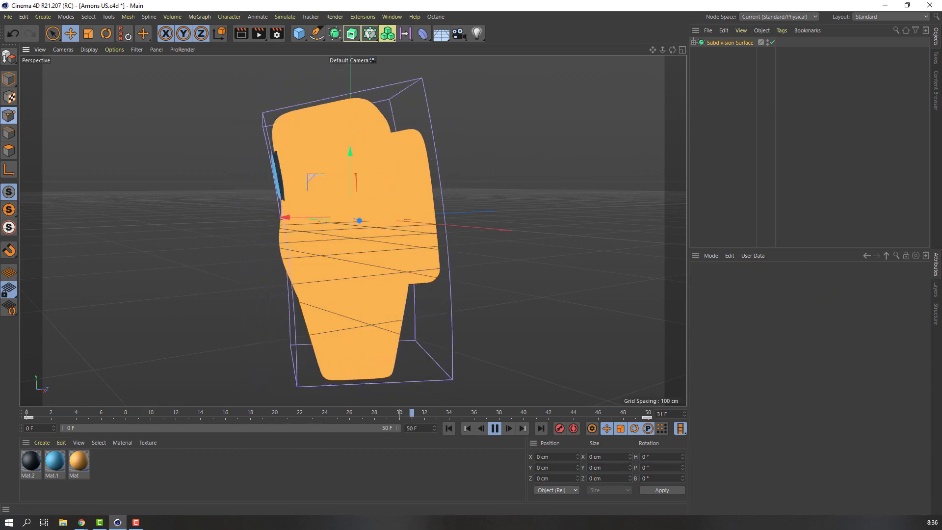
key("n")
key("h")
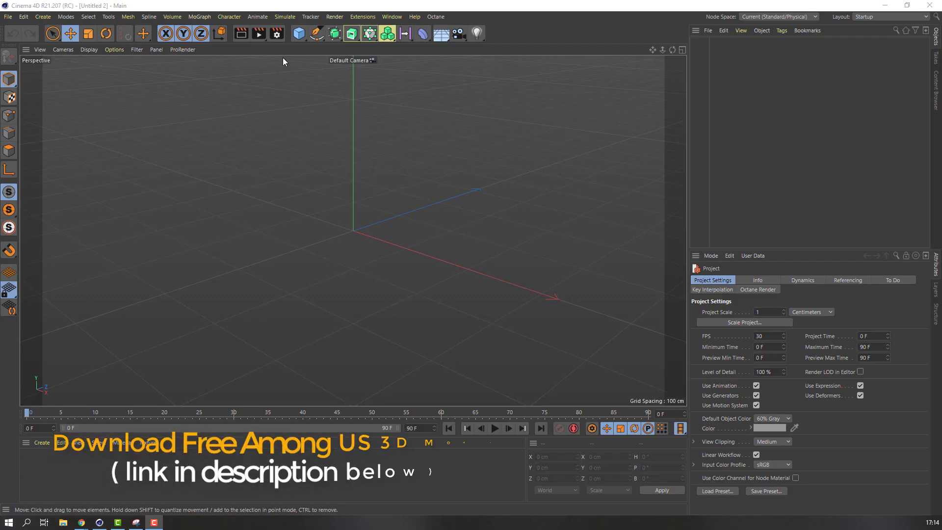
Add a cube and set its X, Y and Z segments to 3 each
left_click(296, 40)
left_click(388, 47)
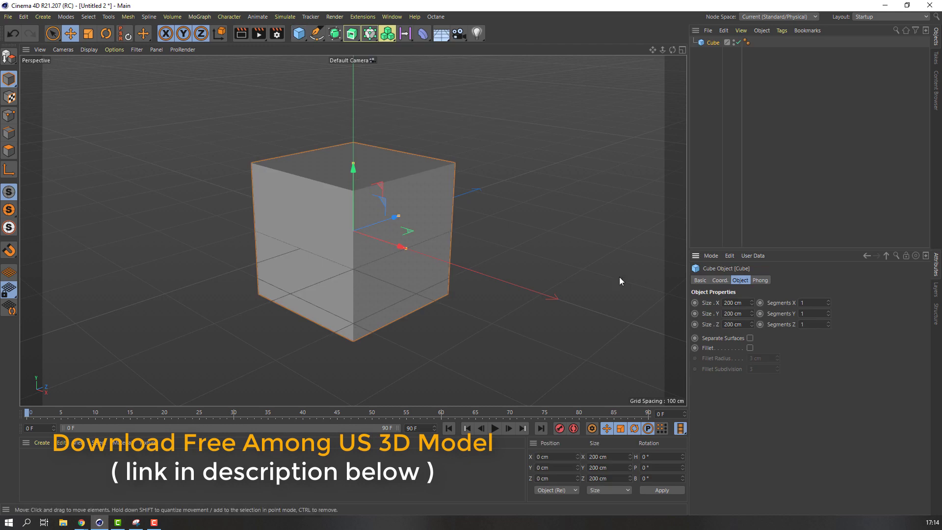
left_click_drag(811, 302, 760, 332)
type("3")
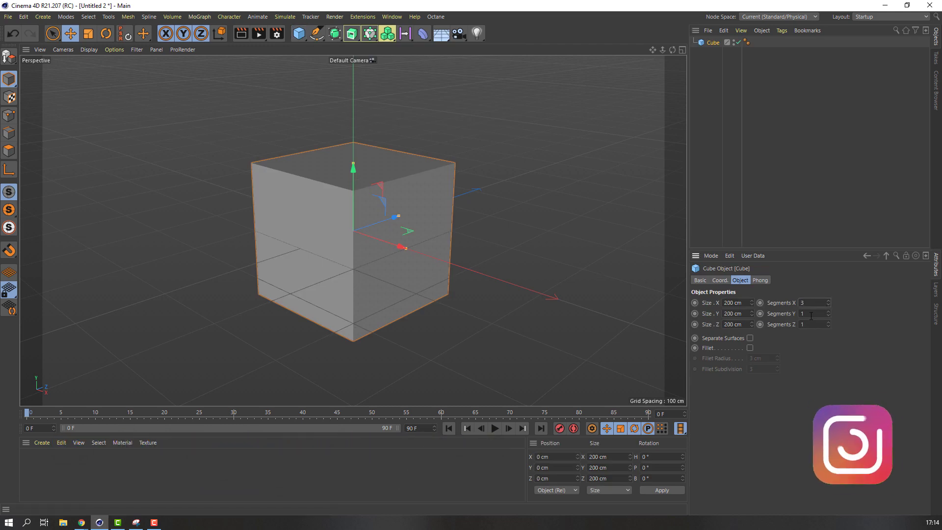
left_click_drag(810, 314, 798, 327)
type("33")
key("Tab")
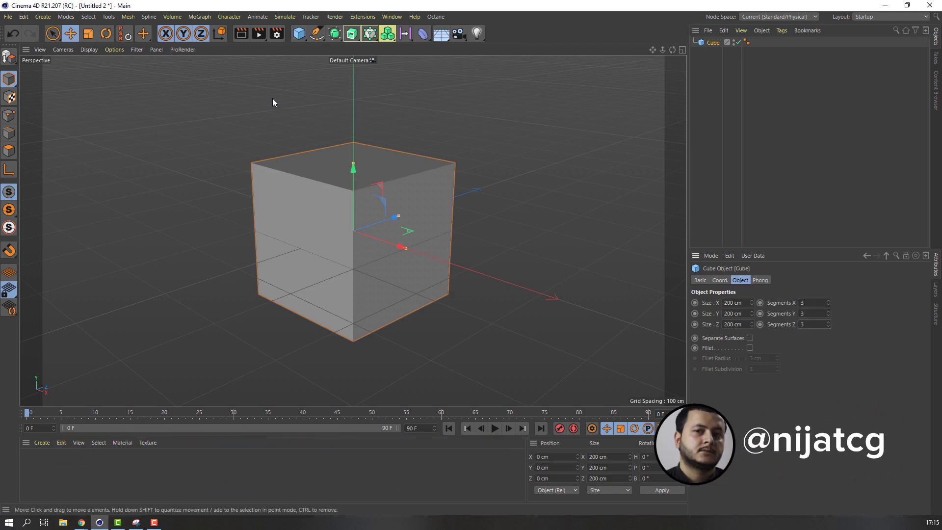
type("3")
Display the cube with Gouraud Shading (Lines) and check its segments from another angle
left_click(90, 50)
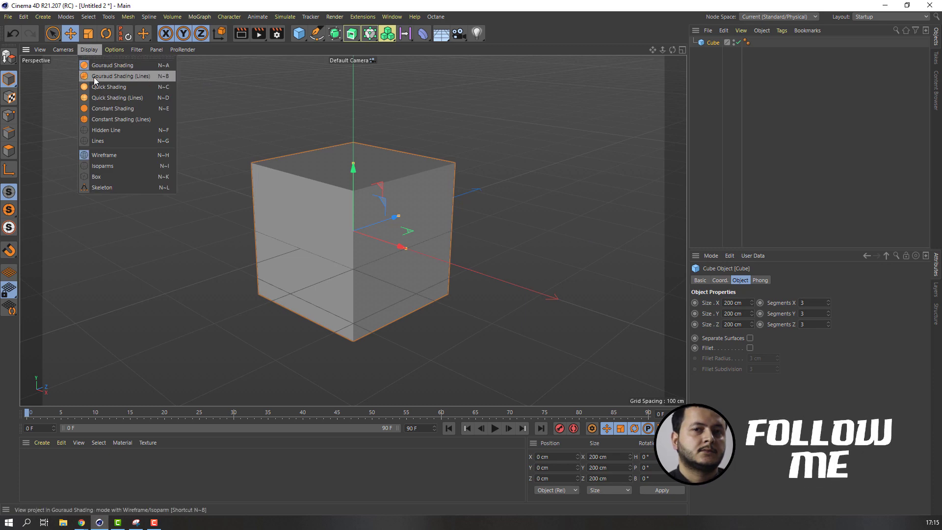
left_click(136, 78)
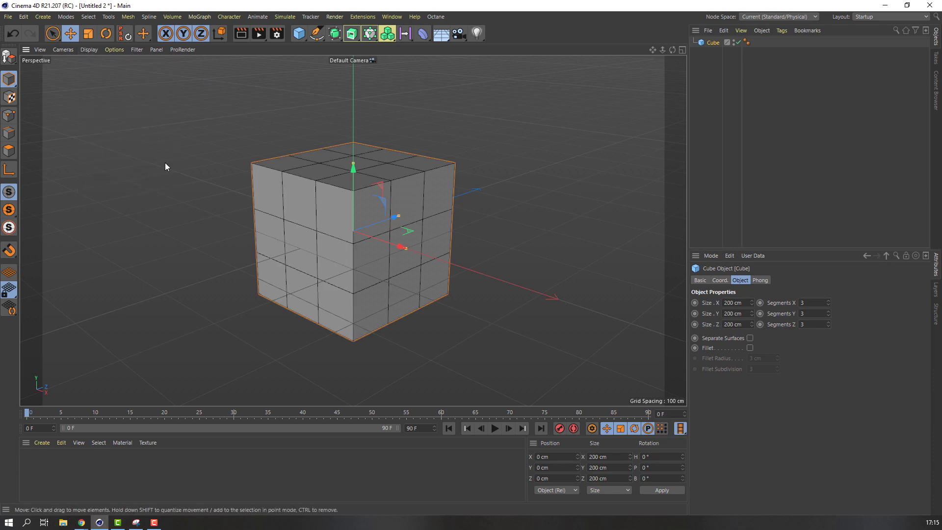
left_click_drag(351, 283, 329, 328, "alt")
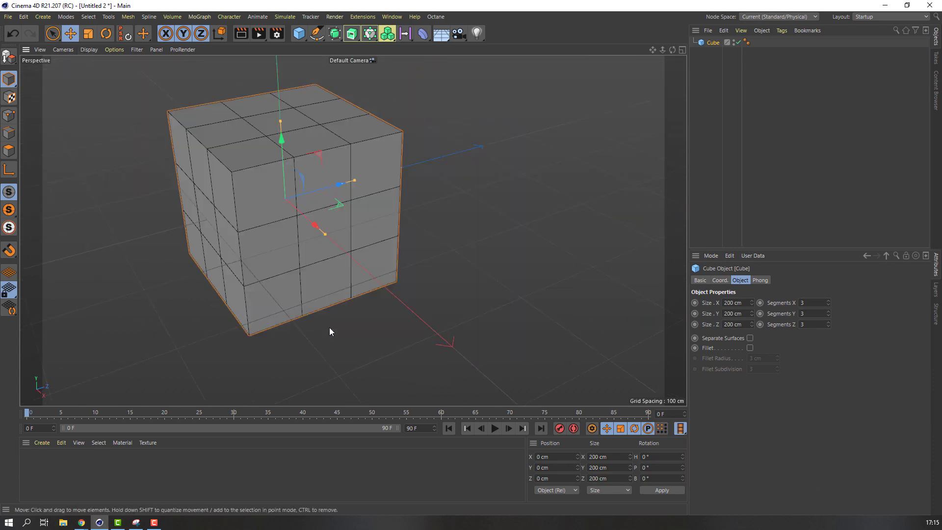
left_click(829, 315)
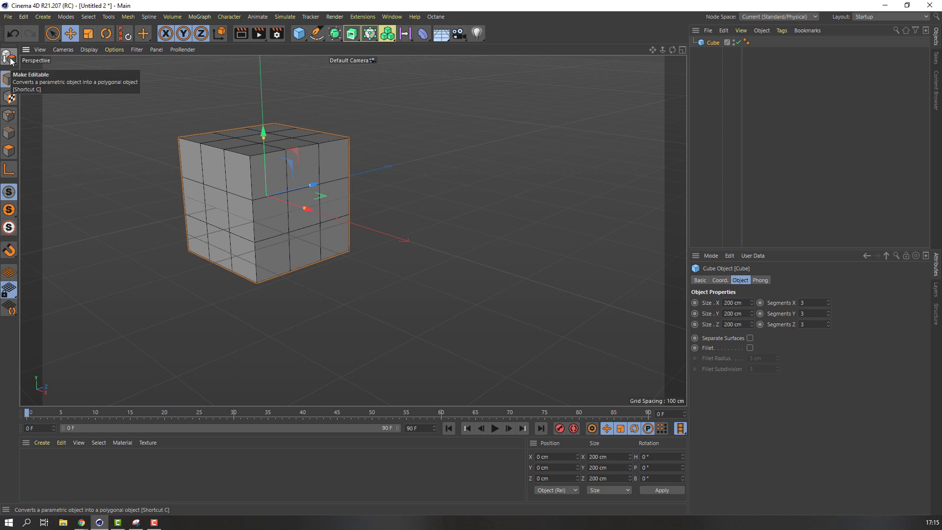
Make the cube editable and select the six polygons in the two outer rows of its underside
left_click(9, 57)
left_click(4, 147)
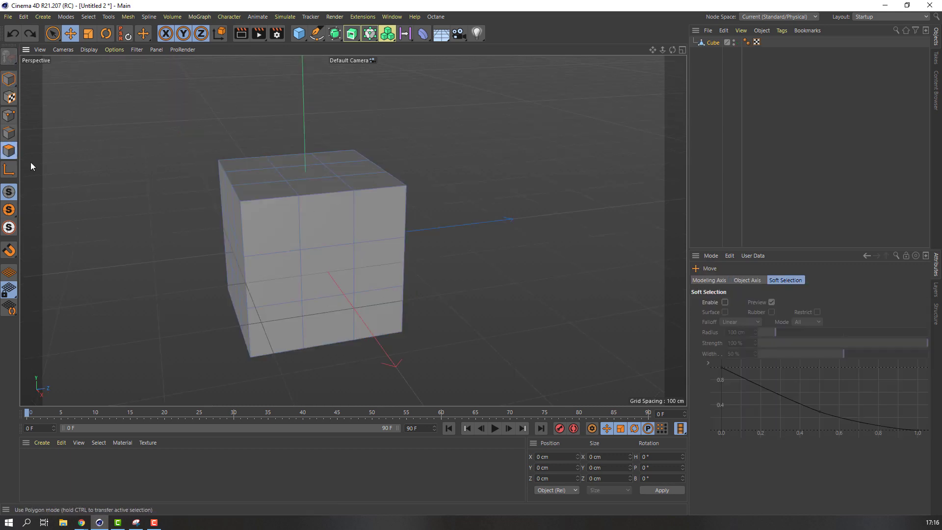
left_click_drag(353, 299, 254, 326, "alt")
left_click(254, 325)
left_click(269, 367, "shift")
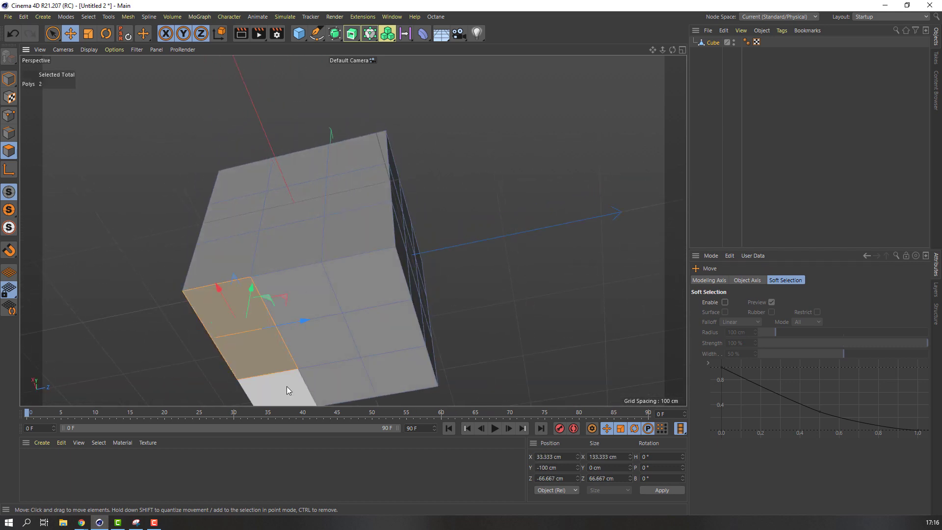
left_click(287, 387, "shift")
left_click(349, 293, "shift")
left_click(384, 363, "shift")
left_click(384, 365, "shift")
left_click_drag(384, 365, 237, 304, "alt")
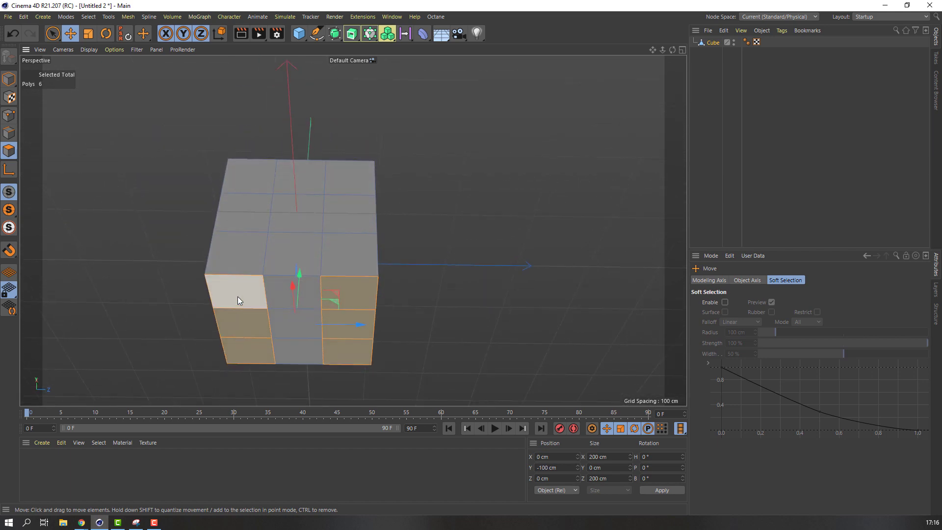
Extrude the selected underside polygons about 126 cm down as legs and scale their ends to about 126 cm in X
right_click(237, 296)
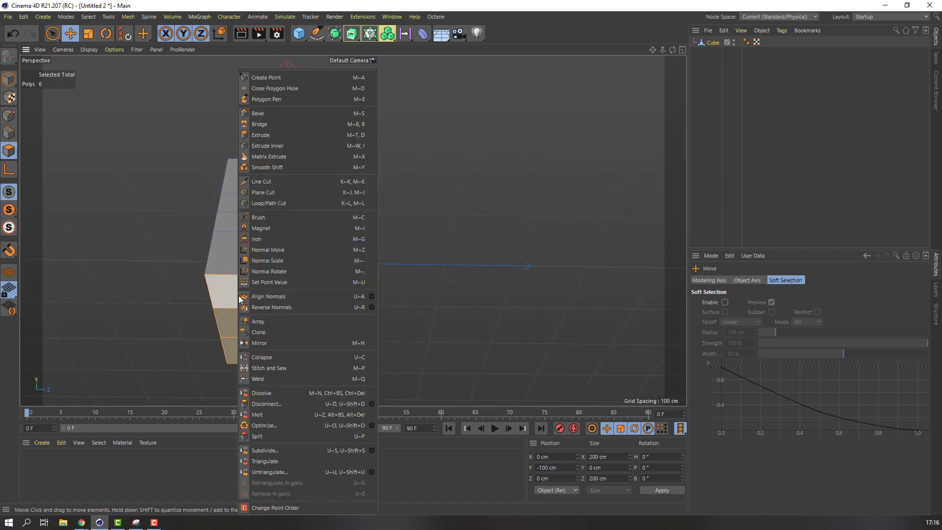
left_click(262, 135)
left_click_drag(345, 298, 411, 291, "alt")
left_click_drag(266, 277, 259, 309)
left_click(91, 34)
left_click_drag(204, 327, 169, 290, "alt")
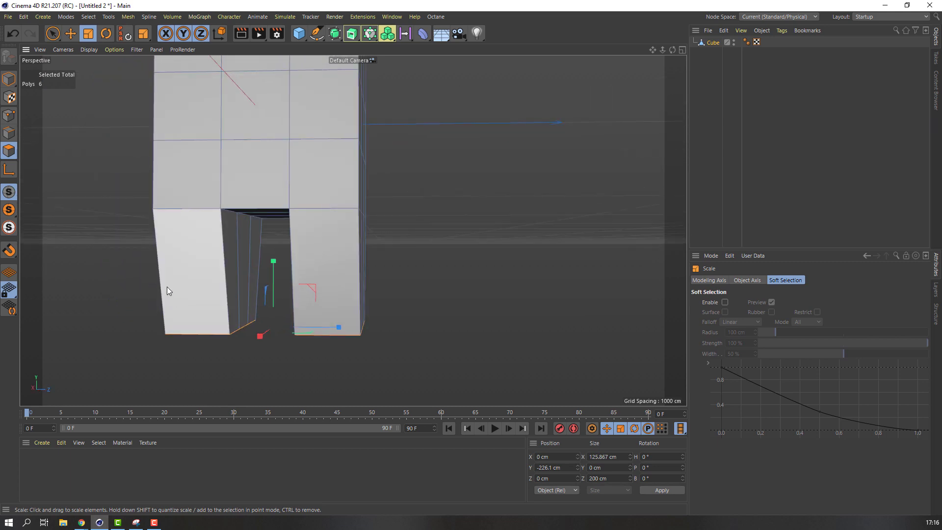
Rectangle-select the inner points at the top of the legs and move them along Z towards the centre
left_click(10, 117)
left_click(55, 38)
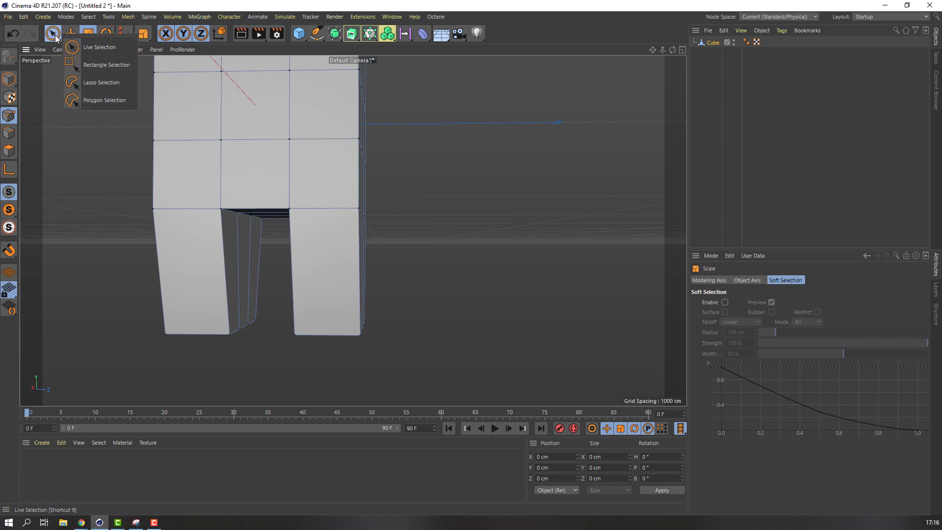
left_click(105, 68)
scroll(330, 324, "down", 2)
left_click_drag(250, 299, 339, 323, "alt")
scroll(275, 324, "up", 5)
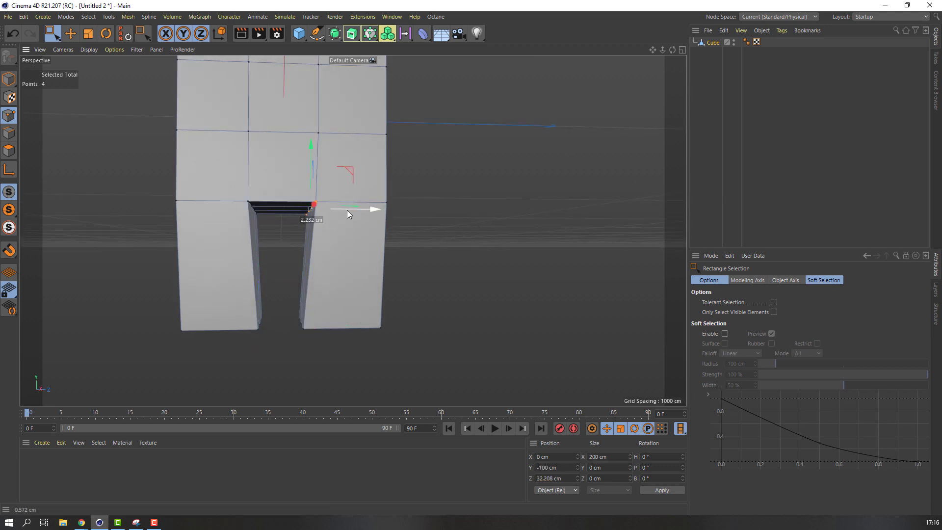
left_click_drag(346, 210, 293, 210)
Move the outer hip points outward along Z on both sides, to about -105 cm on the negative side
left_click_drag(217, 227, 134, 213, "alt")
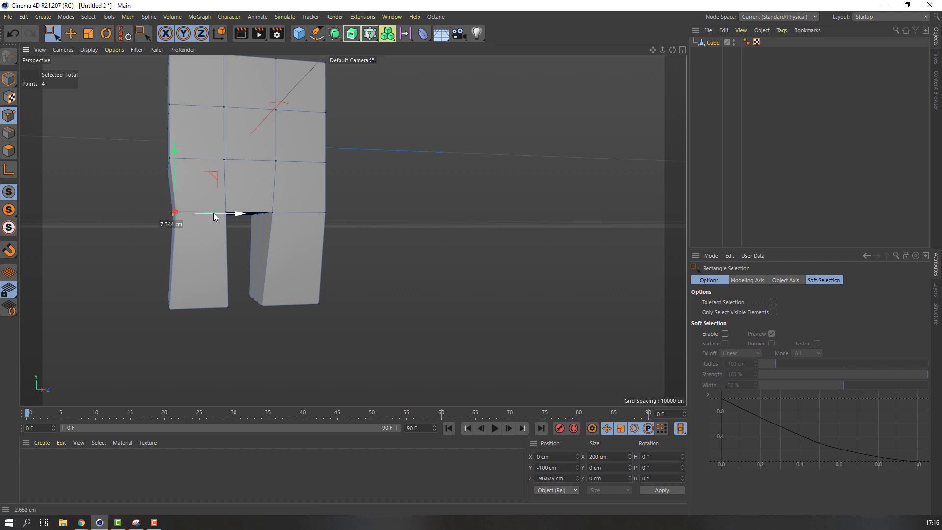
left_click_drag(213, 213, 214, 212)
left_click_drag(265, 230, 217, 213, "alt")
key("ctrl+z")
left_click_drag(236, 231, 273, 227, "alt")
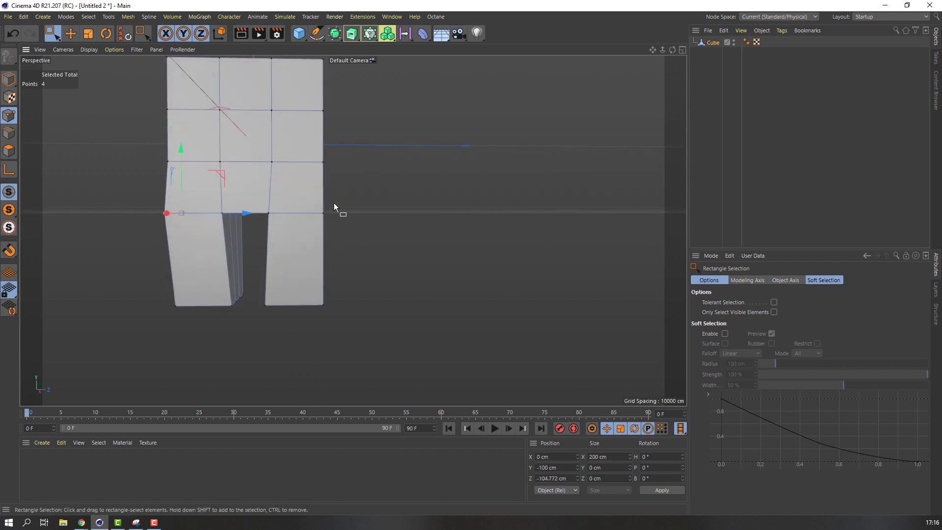
left_click_drag(334, 206, 317, 221, "alt")
left_click_drag(319, 230, 350, 211, "alt")
left_click_drag(350, 211, 176, 189, "alt")
Raise the top row of body points and move the outer points one row below outward to about 106 cm in Z
left_click_drag(308, 136, 347, 146)
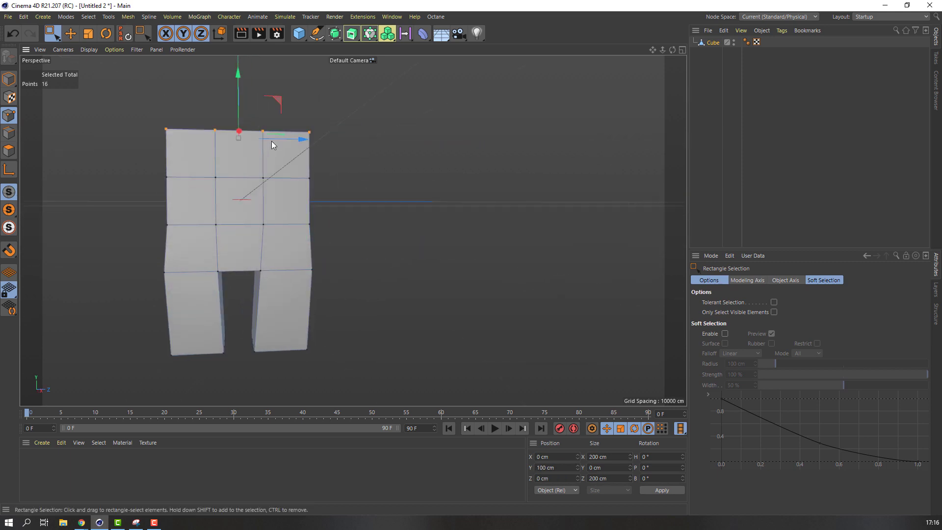
left_click_drag(241, 116, 237, 101)
left_click_drag(109, 155, 205, 180)
left_click_drag(328, 173, 310, 185, "alt")
left_click_drag(311, 185, 355, 179, "alt")
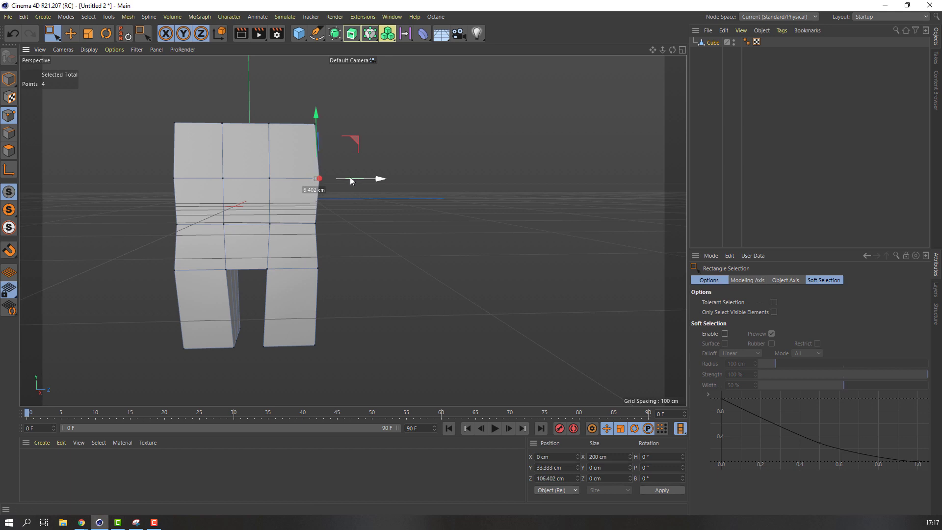
Select the eight middle points on top of the body and raise them to about 147 cm in Y
left_click_drag(210, 95, 291, 155)
left_click_drag(127, 155, 145, 171, "alt")
left_click_drag(217, 97, 220, 73)
left_click_drag(220, 78, 227, 162, "alt")
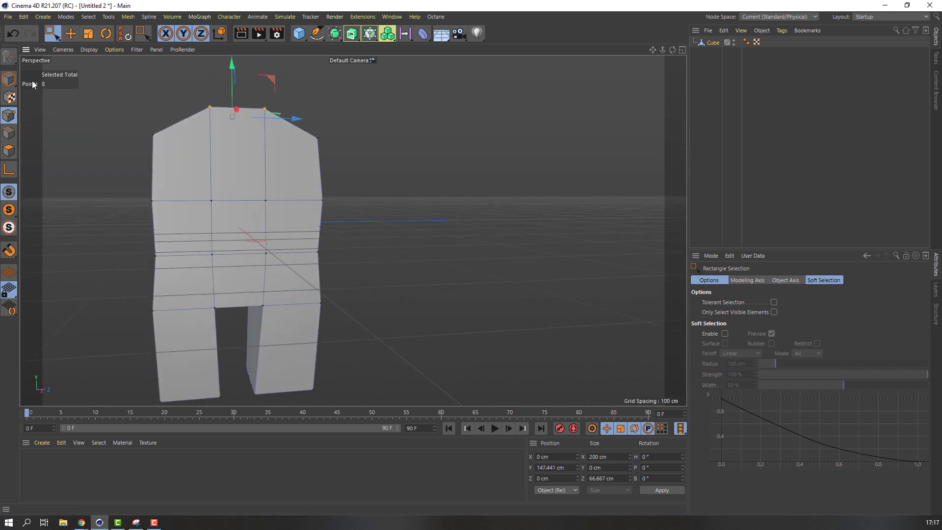
Return to model mode, add a Subdivision Surface and make the cube its child
left_click(9, 79)
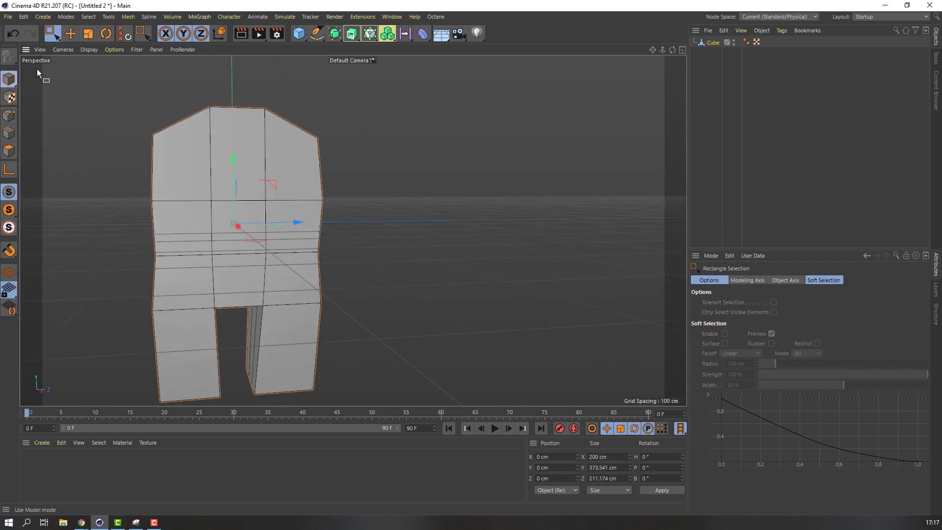
left_click(70, 34)
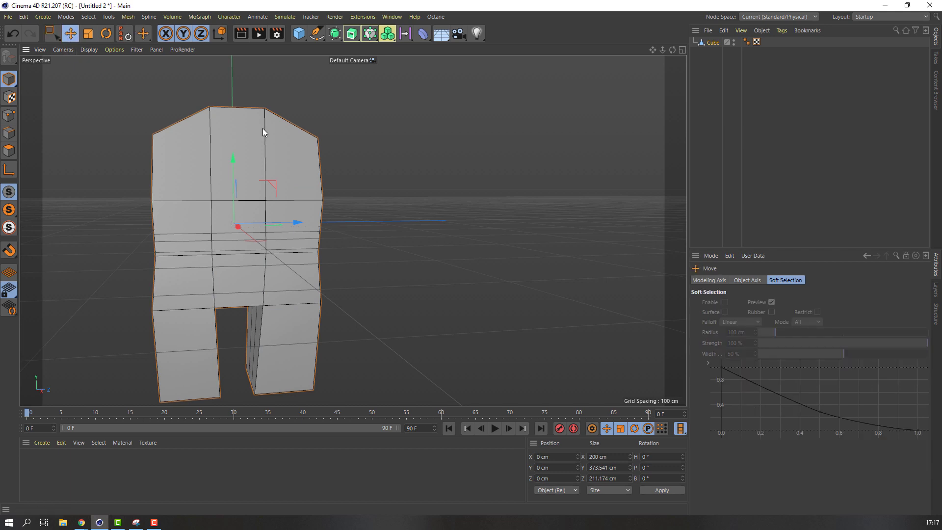
left_click(334, 33)
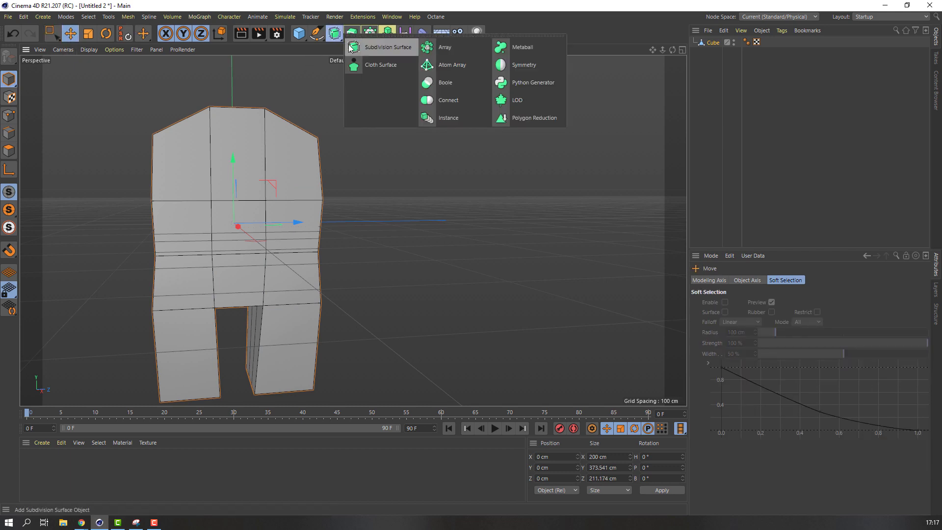
left_click(387, 49)
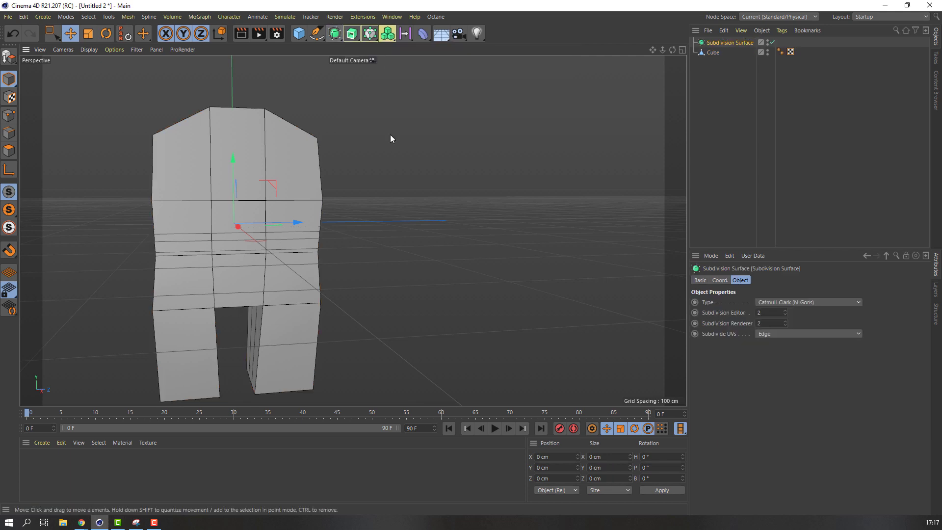
left_click_drag(713, 54, 720, 44)
left_click_drag(402, 247, 178, 288, "alt")
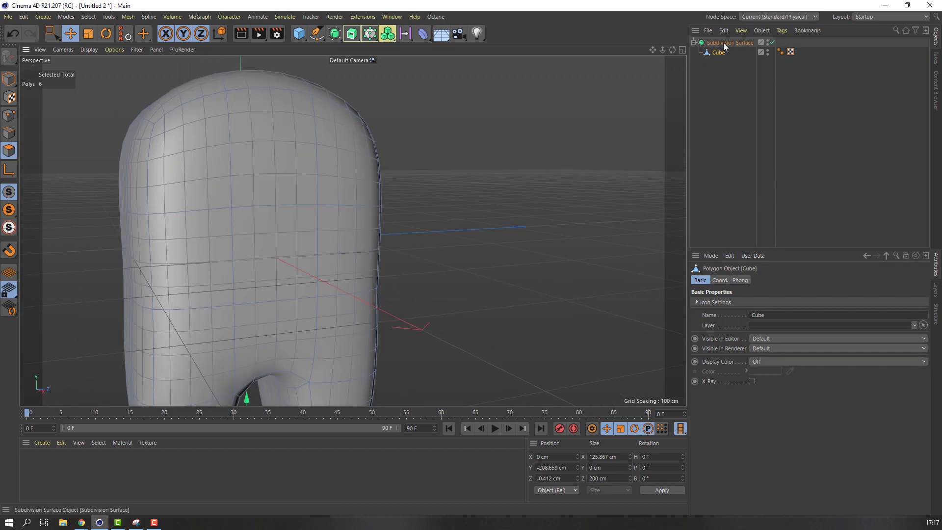
Disable the Subdivision Surface and switch the cube to edge editing
left_click(724, 43)
left_click(772, 43)
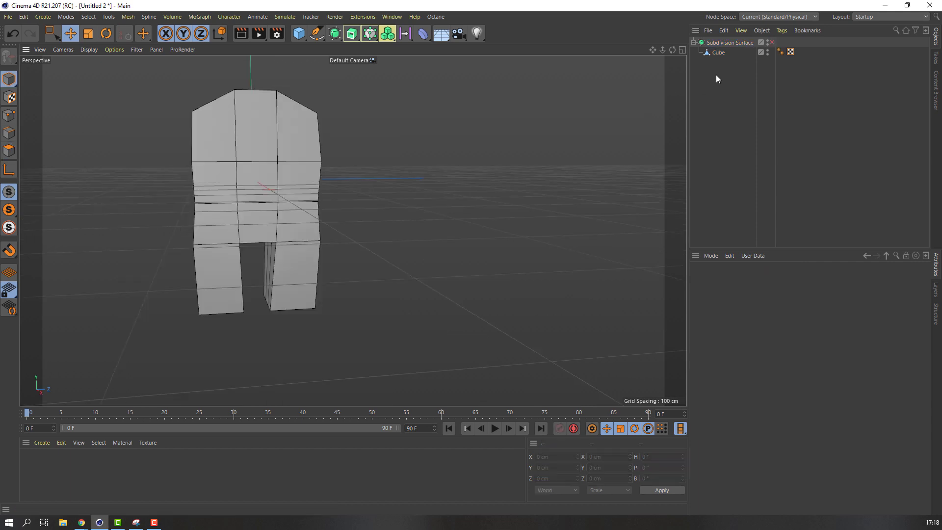
left_click(719, 53)
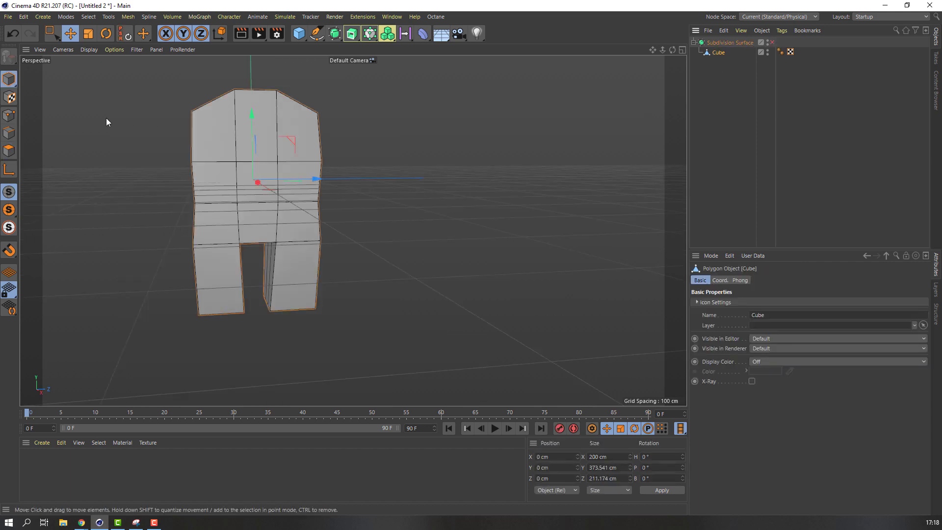
left_click(11, 134)
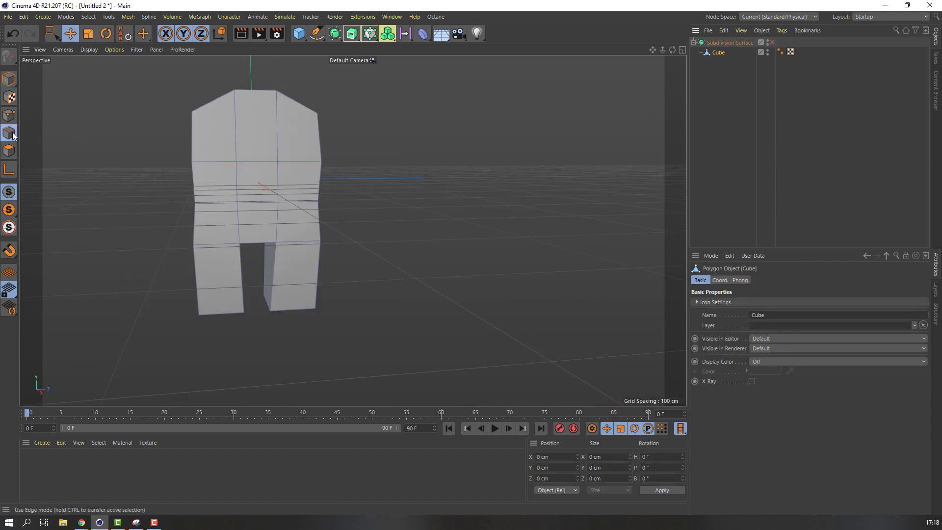
Add a horizontal loop cut around the upper body at an offset of about 50%
right_click(149, 149)
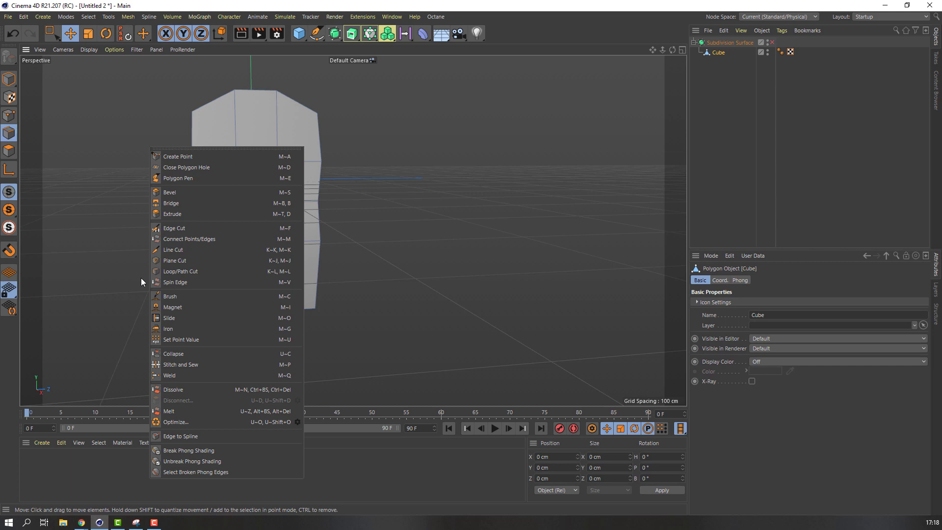
left_click(188, 271)
scroll(246, 187, "up", 3)
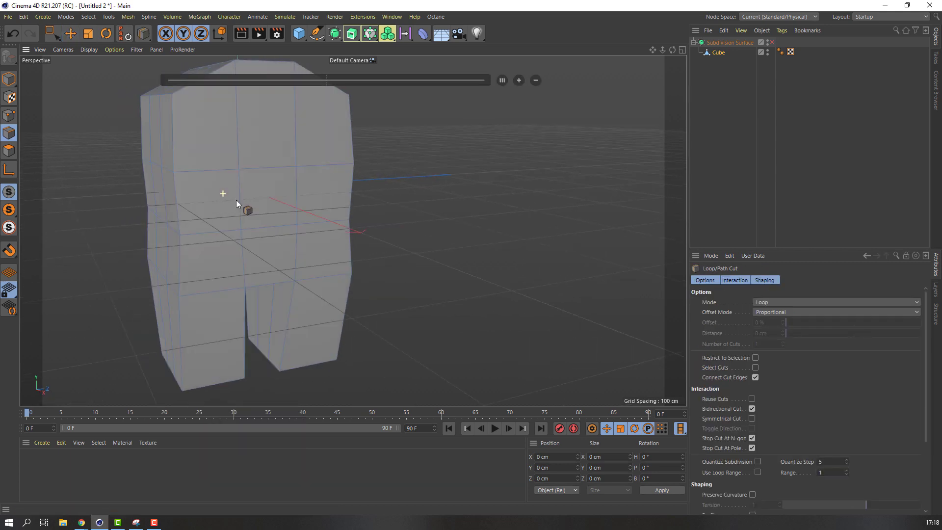
left_click_drag(237, 199, 238, 134, "alt")
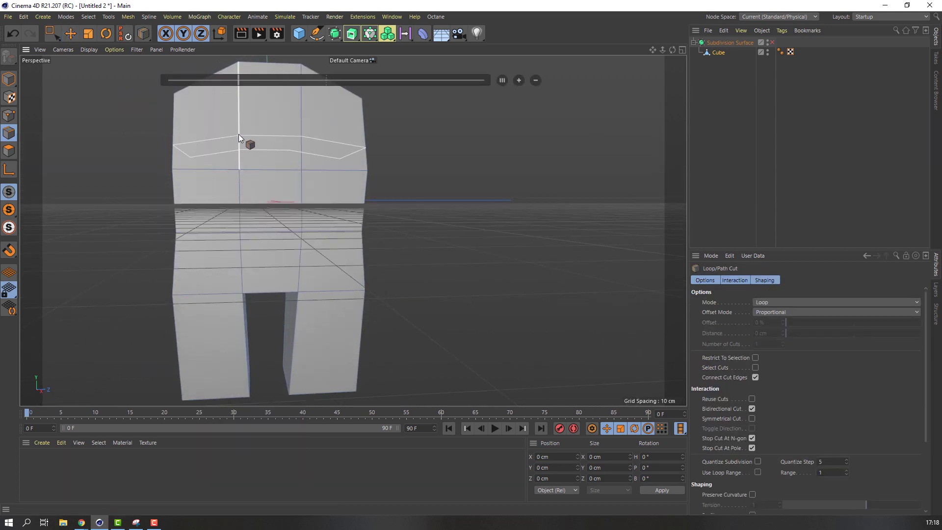
left_click(240, 117)
left_click_drag(230, 177, 246, 192, "alt")
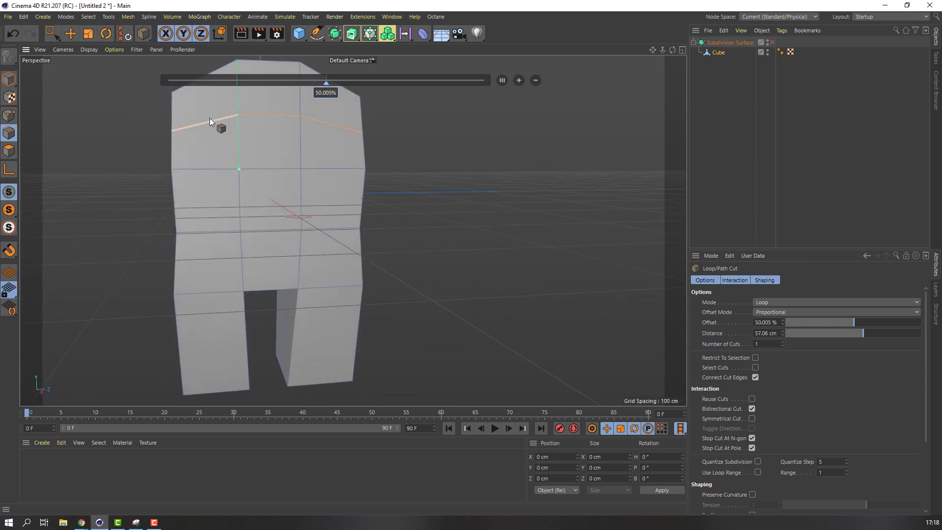
Add vertical loop cuts through both outer columns of the body, one at about 66%, and switch to point editing
left_click_drag(217, 127, 204, 115, "alt")
left_click_drag(337, 185, 314, 182, "alt")
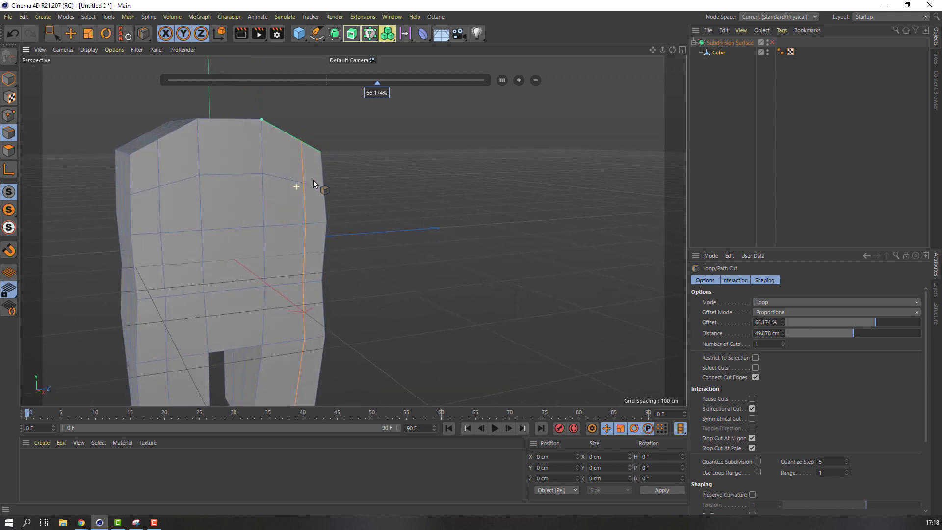
left_click(10, 116)
left_click_drag(248, 195, 238, 236, "alt")
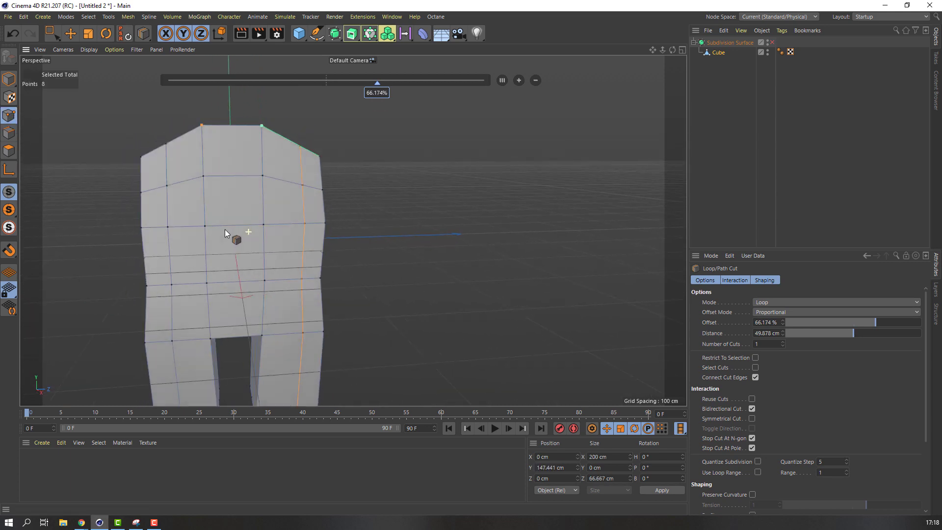
Switch to polygon editing and select the three adjacent polygons across the upper front of the body with the Move tool
left_click(11, 80)
left_click(10, 151)
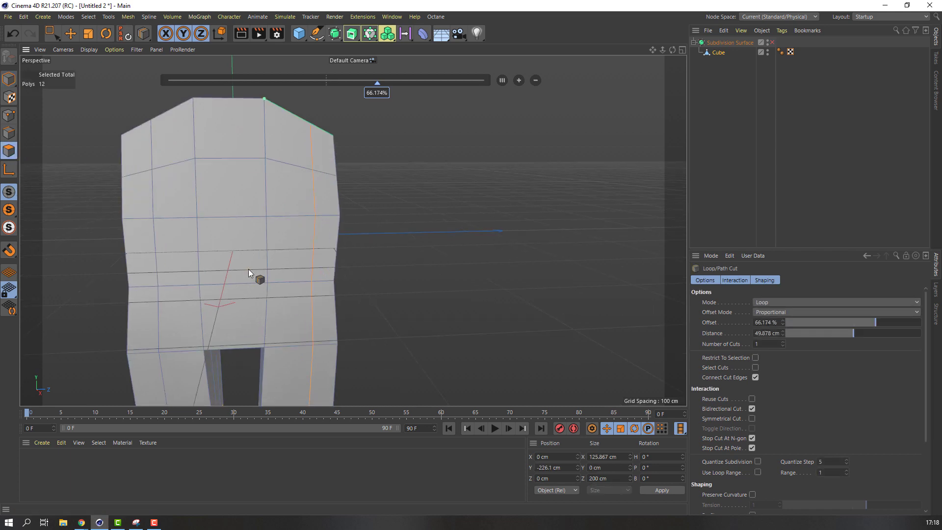
scroll(226, 260, "up", 3)
middle_click_drag(144, 172, 175, 173, "alt")
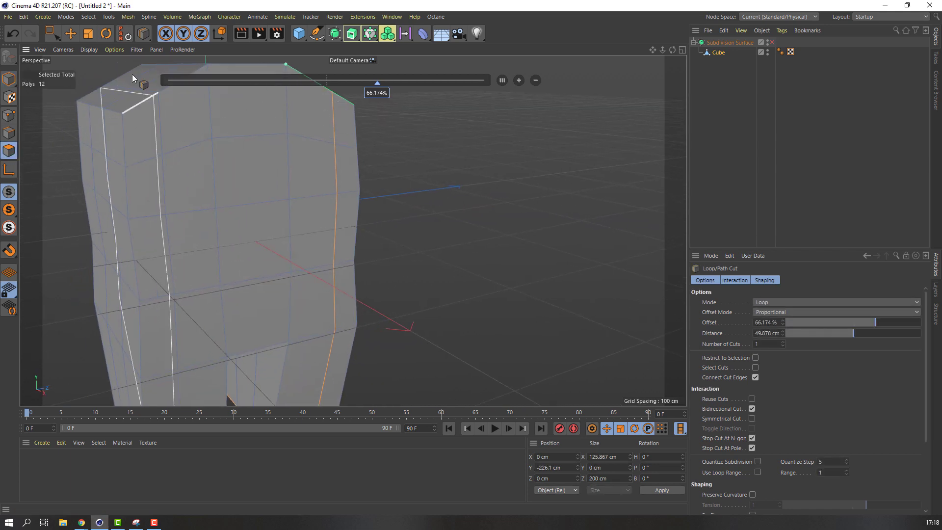
left_click(74, 35)
left_click(202, 184)
left_click(255, 178, "shift")
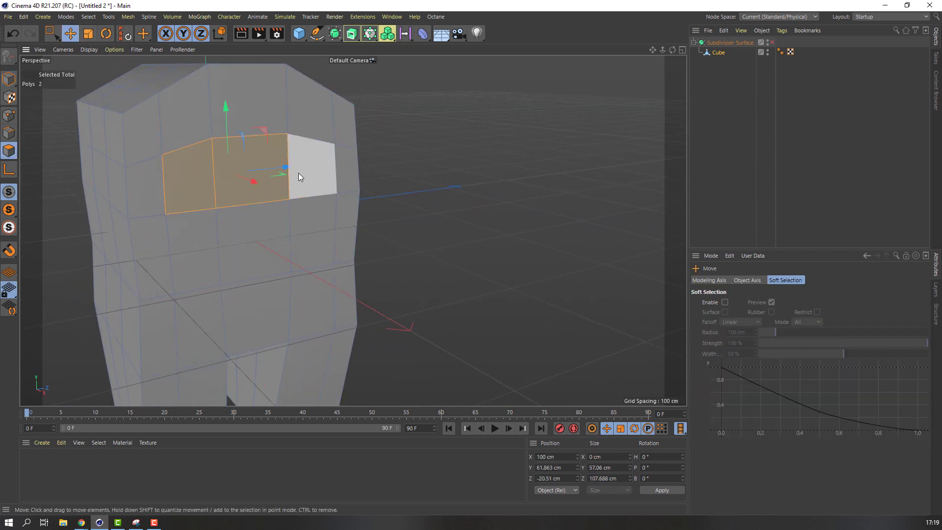
left_click(300, 176, "shift")
mouse_move(239, 246)
left_mouse_down("alt")
mouse_move(139, 226)
mouse_move(235, 245)
left_mouse_up("alt")
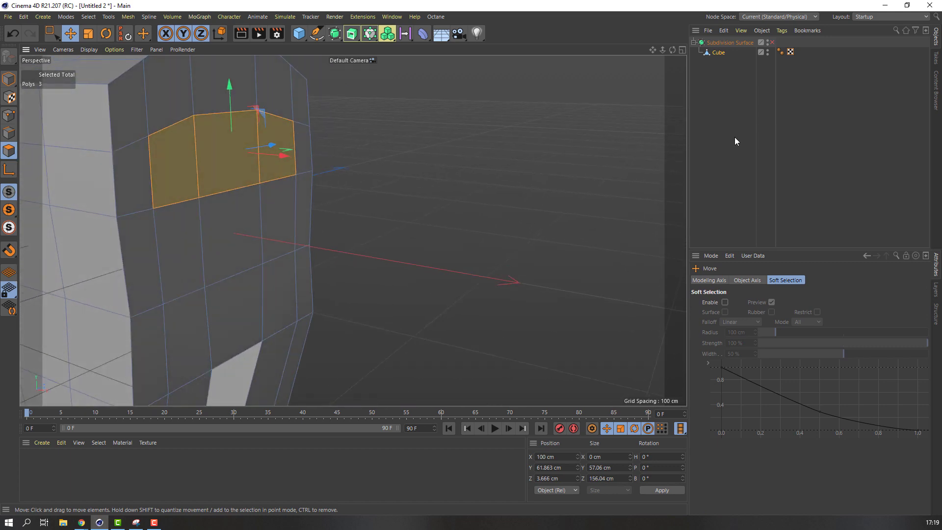
With subdivision smoothing on, extrude the selected polygons by -9.3 cm, pull them forward to about X 101.4 cm and disable smoothing
left_click(772, 43)
left_click_drag(300, 221, 241, 164, "alt")
right_click(215, 192)
left_click(246, 137)
left_click_drag(253, 235, 235, 228, "alt")
left_click_drag(233, 169, 230, 168)
left_click_drag(208, 198, 225, 207, "alt")
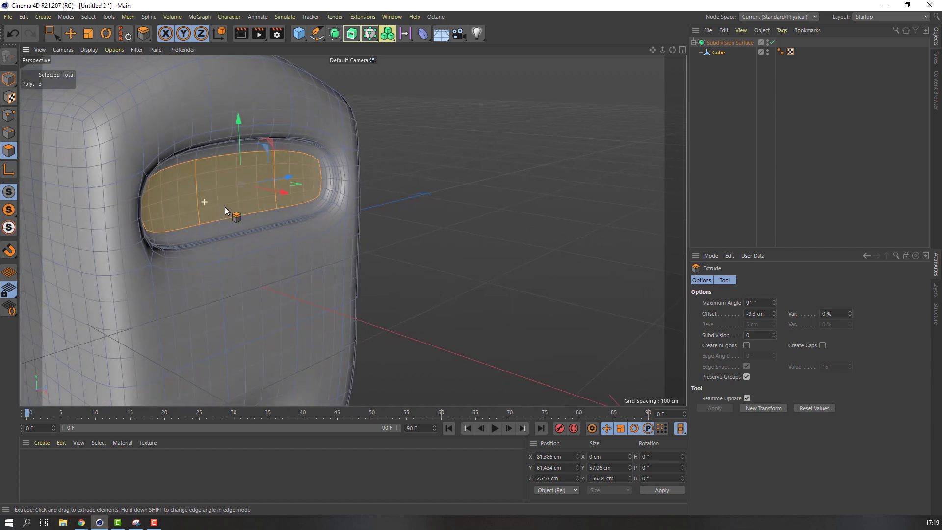
left_click_drag(281, 191, 269, 228)
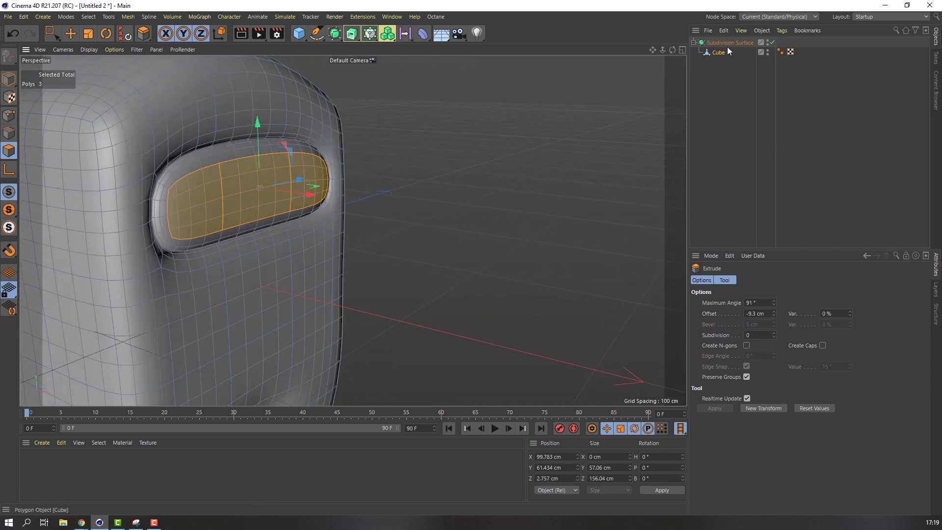
left_click(772, 42)
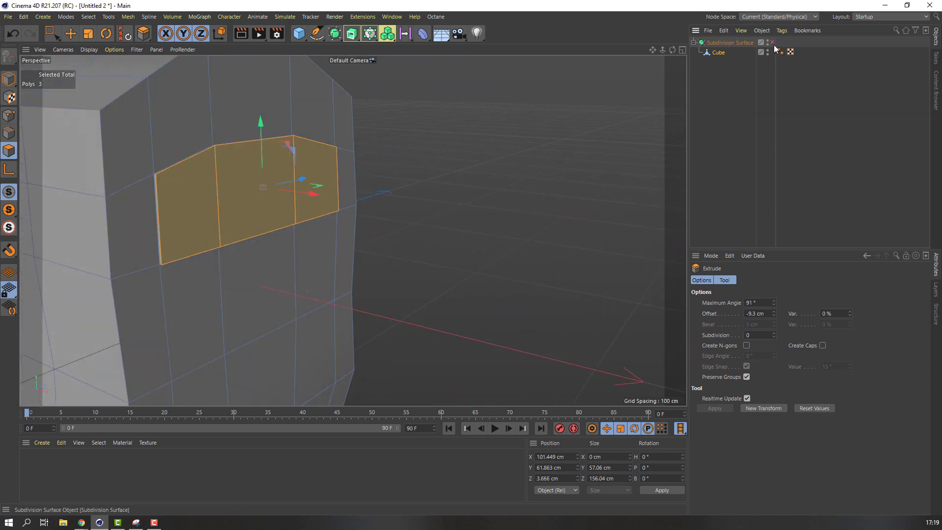
Inset the three selected front polygons with Extrude Inner by about 3.2 cm
left_click_drag(160, 234, 49, 230, "alt")
left_click_drag(210, 222, 285, 234, "alt")
right_click(230, 189)
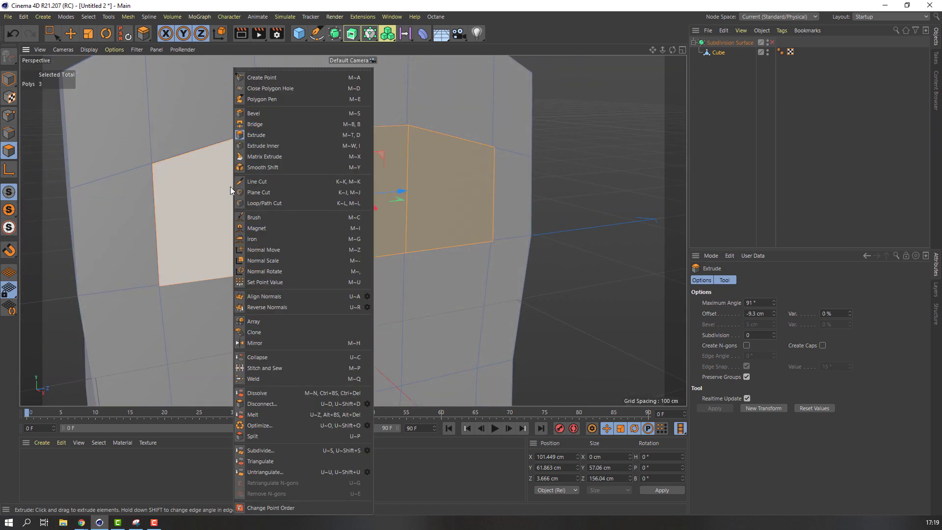
left_click(258, 146)
left_click_drag(318, 149, 345, 150)
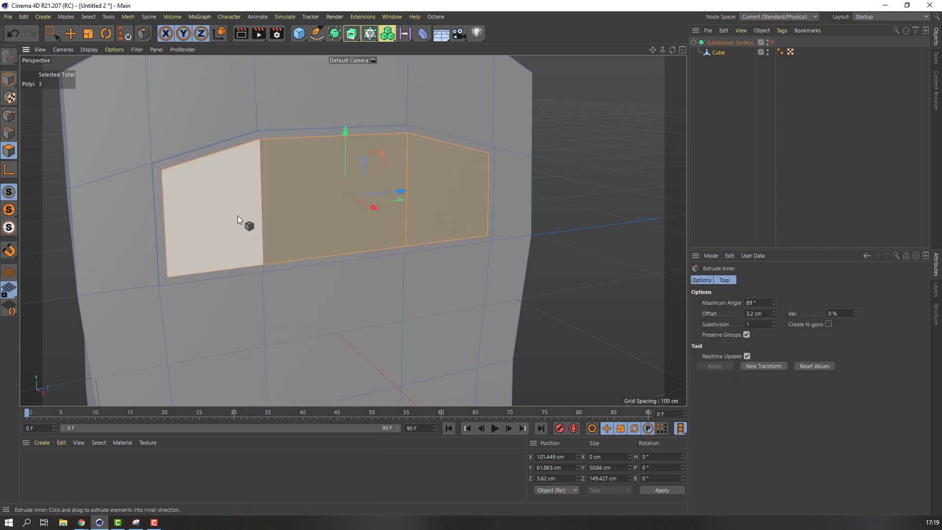
left_click_drag(237, 216, 246, 216, "alt")
Extrude the inset polygons outward by about 8.1 cm to form the visor
right_click(209, 197)
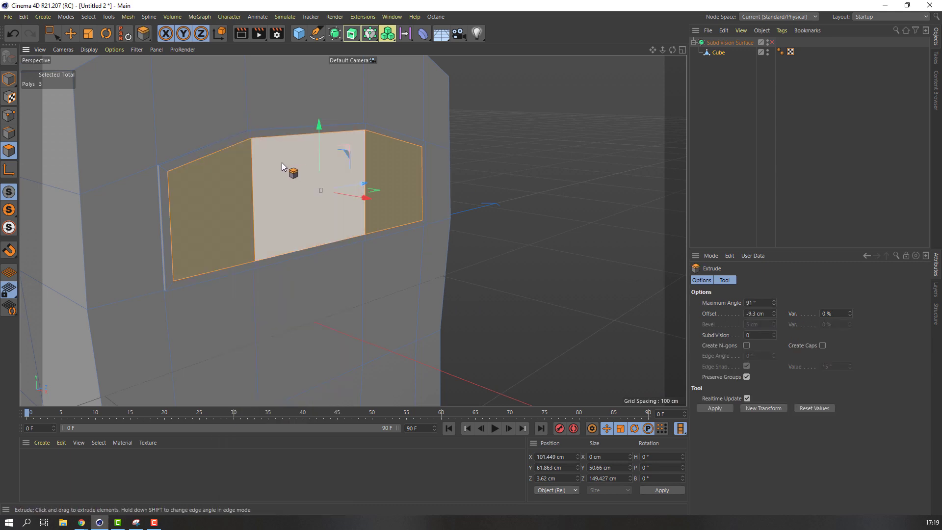
left_click_drag(282, 162, 322, 162)
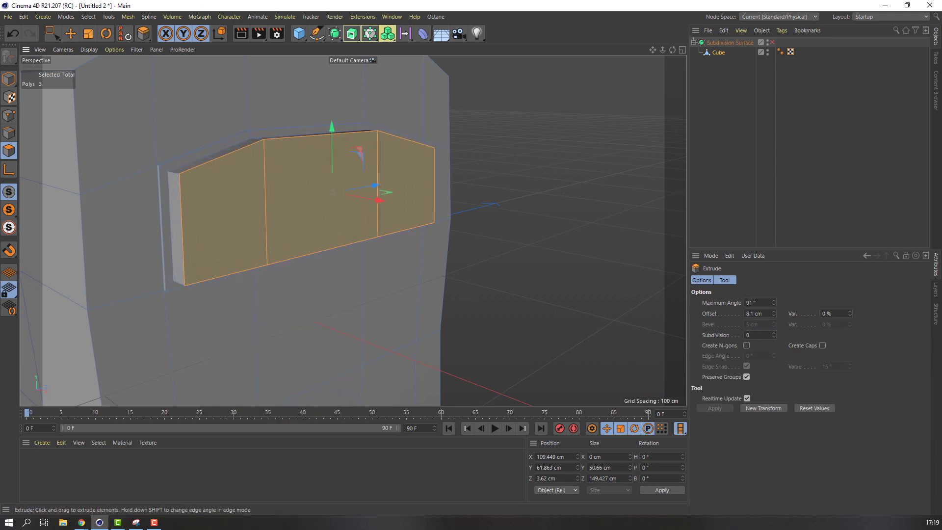
left_click_drag(112, 249, 182, 246, "alt")
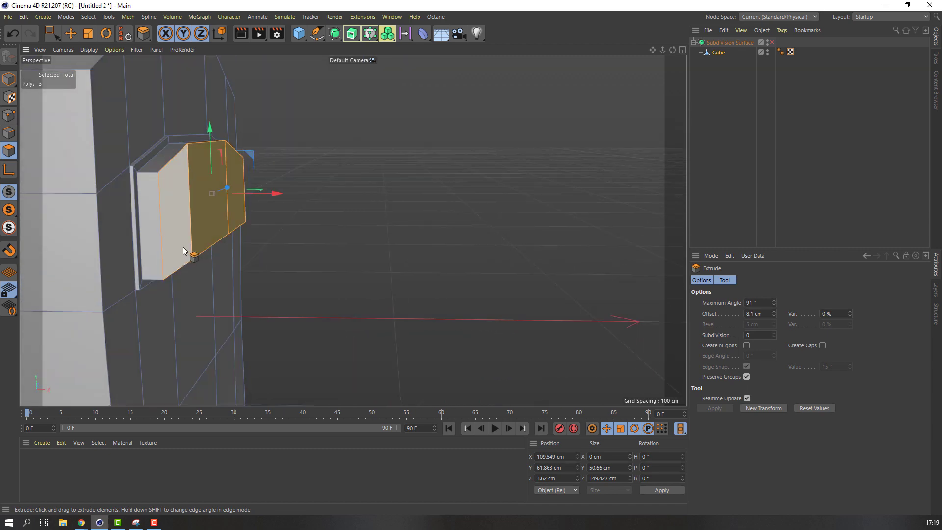
Enable the Subdivision Surface, clear the selection and examine the smoothed visor from the side and front
left_click(773, 43)
scroll(379, 212, "down", 1)
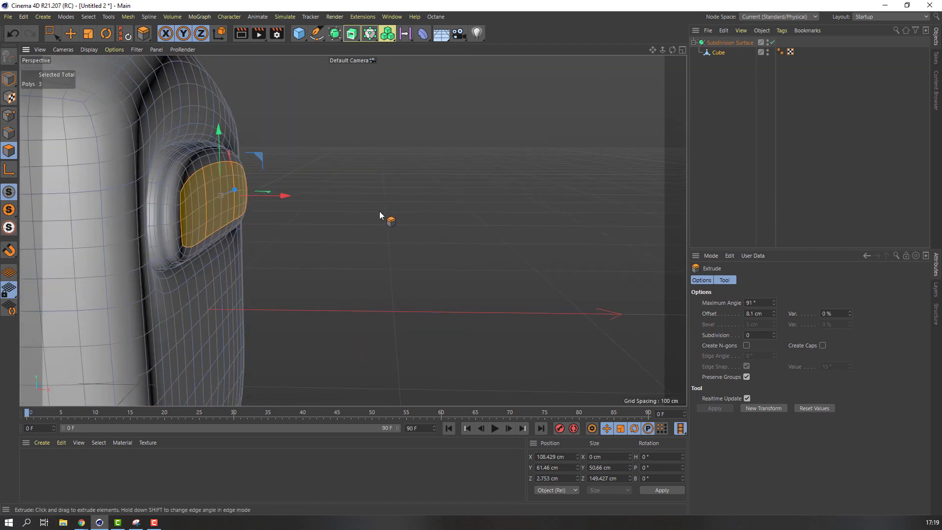
key("ctrl+shift+a")
left_click_drag(372, 216, 226, 199, "alt")
left_click_drag(339, 224, 401, 246, "alt")
middle_click_drag(436, 226, 310, 225, "alt")
scroll(310, 225, "up", 4)
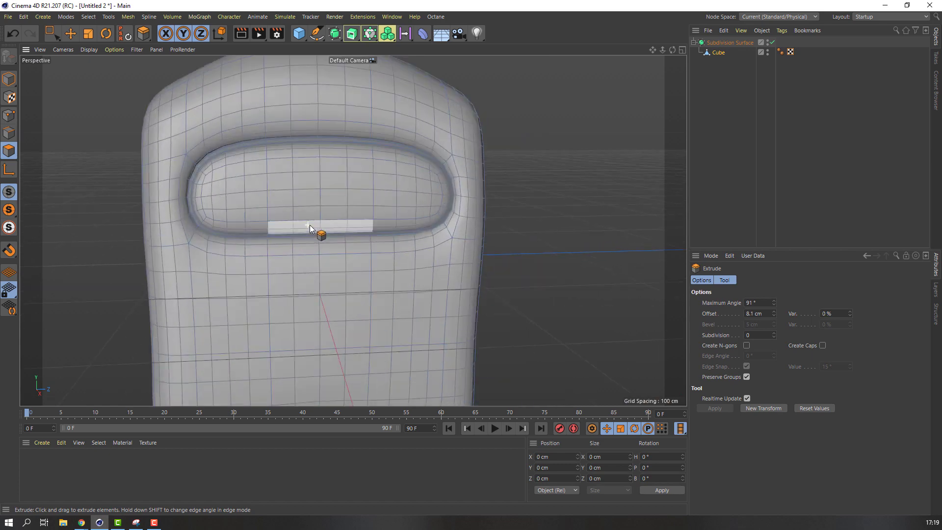
left_click_drag(265, 214, 360, 216, "alt")
Disable the Subdivision Surface, switch to edge editing and add a loop cut around the visor's side wall at about 74.8%
left_click(772, 43)
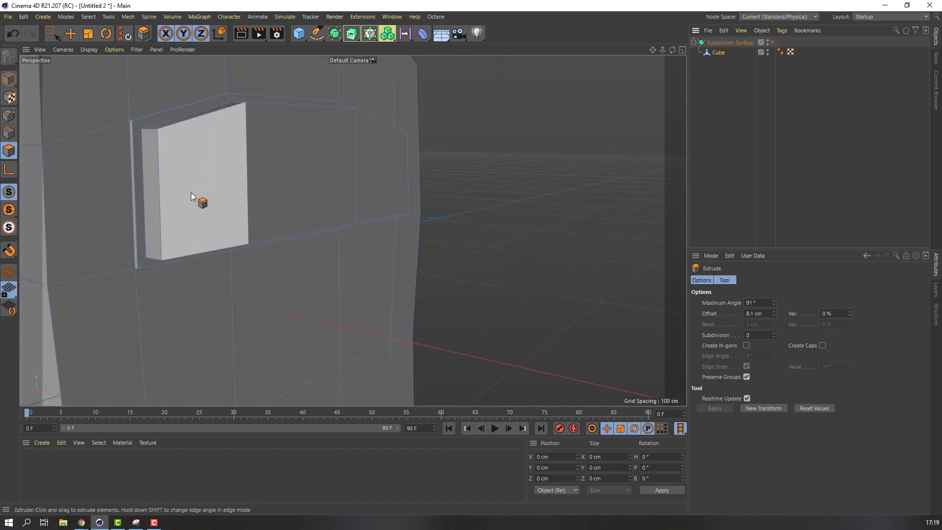
left_click_drag(190, 192, 243, 214, "alt")
left_click(9, 133)
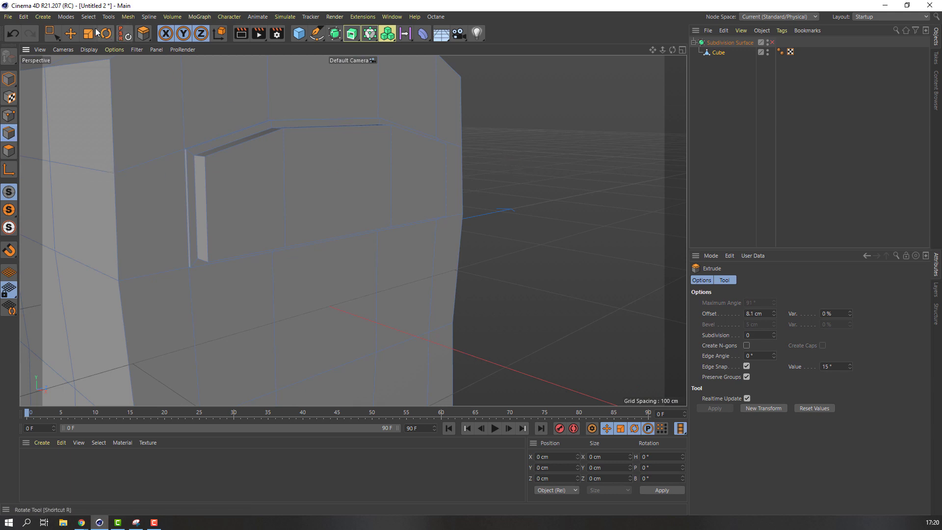
left_click(70, 33)
right_click(516, 154)
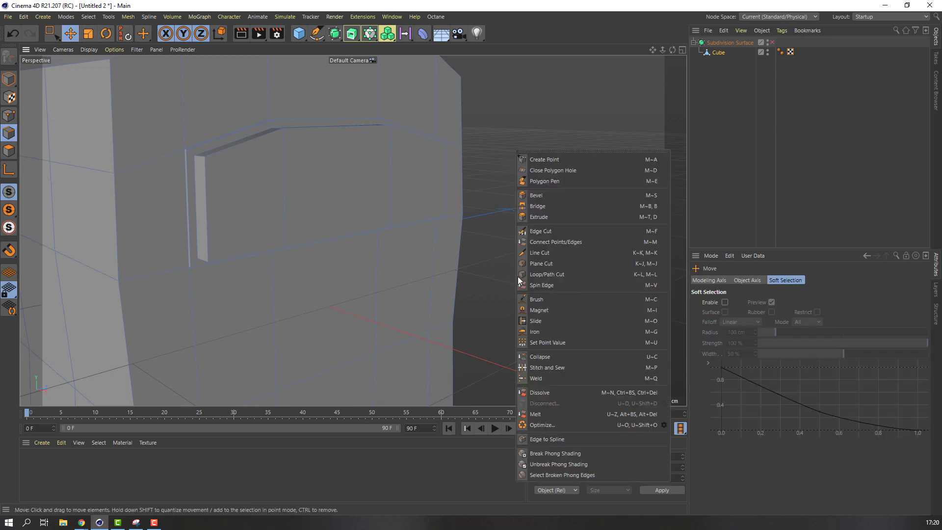
left_click(552, 276)
left_click_drag(228, 185, 224, 156, "alt")
left_click(222, 155)
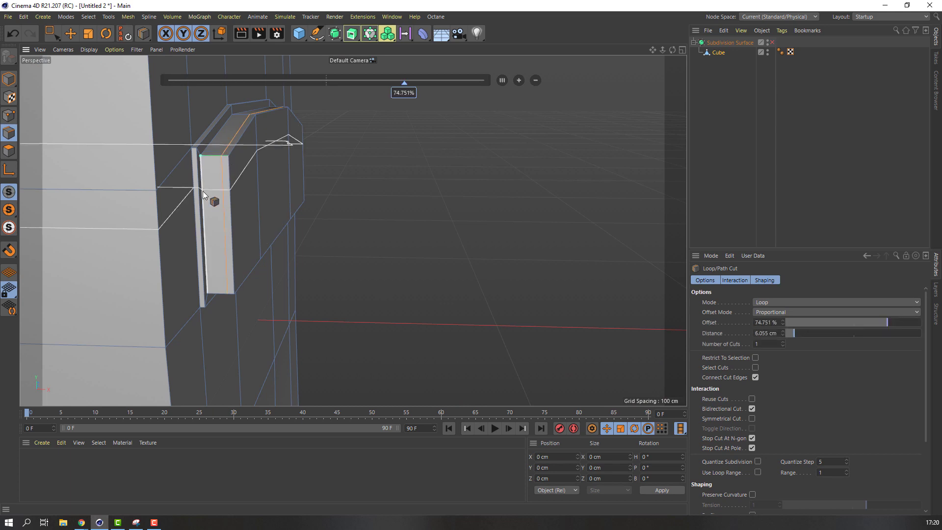
Add a second loop cut around the visor's side wall near its base at about 16.5% and enable the Subdivision Surface
left_click_drag(202, 190, 208, 145, "alt")
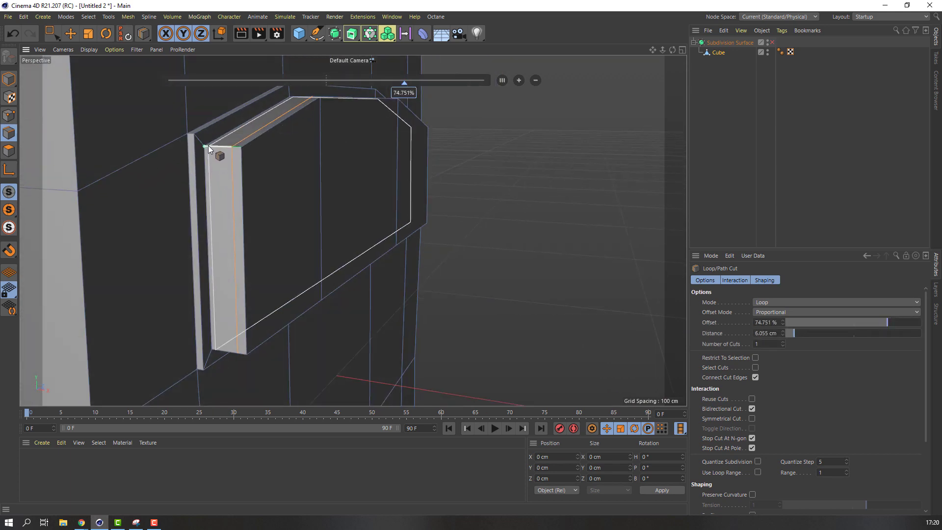
left_click(210, 151)
left_click_drag(301, 212, 278, 252, "alt")
scroll(205, 224, "up", 2)
left_click_drag(234, 228, 490, 181, "alt")
left_click(772, 42)
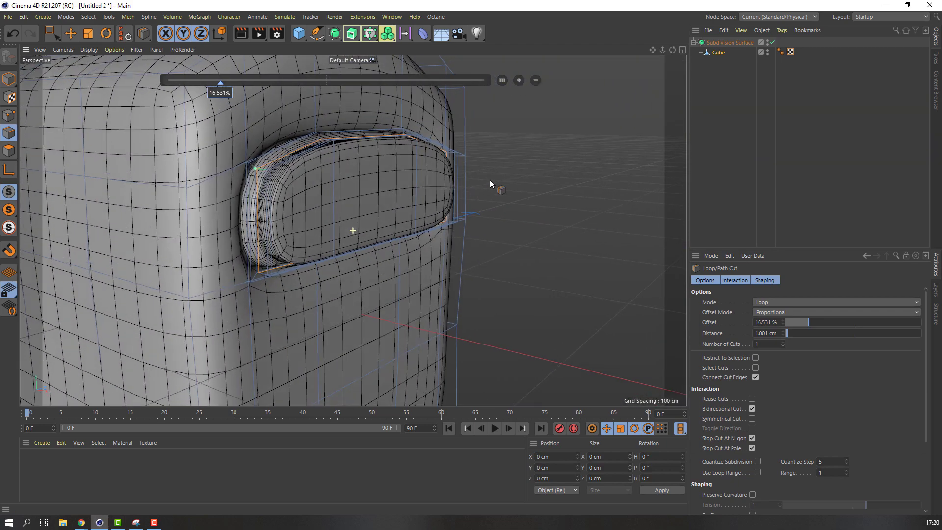
Disable the Subdivision Surface and add a loop cut around the thin outer rim framing the visor at about 6.8%
left_click(772, 43)
left_click_drag(268, 249, 346, 154, "alt")
left_click_drag(285, 326, 279, 300, "alt")
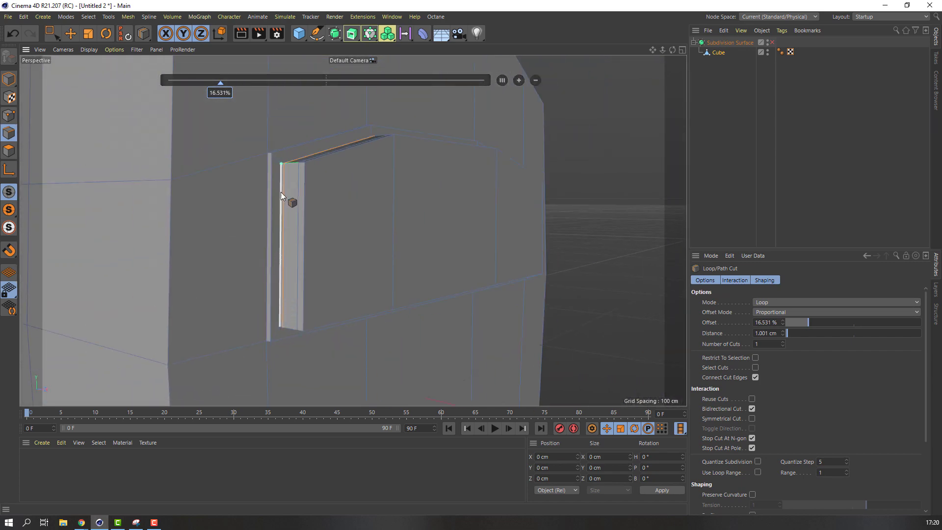
left_click_drag(281, 169, 317, 196, "alt")
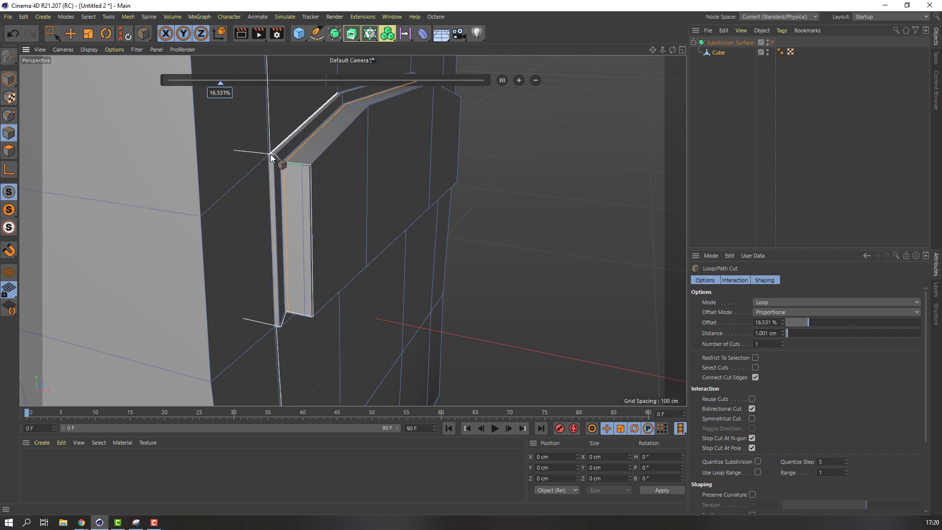
left_click(270, 154)
key("ctrl+z")
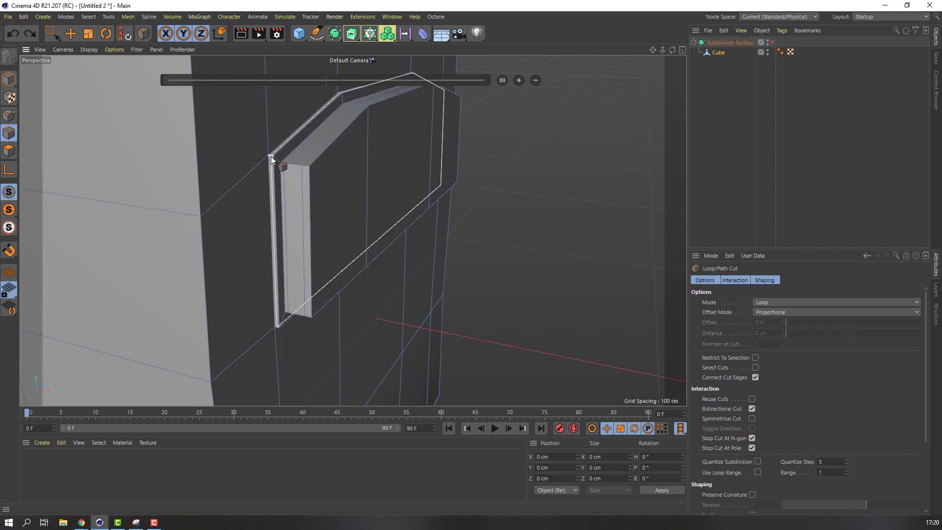
left_click(271, 156)
scroll(299, 219, "up", 4)
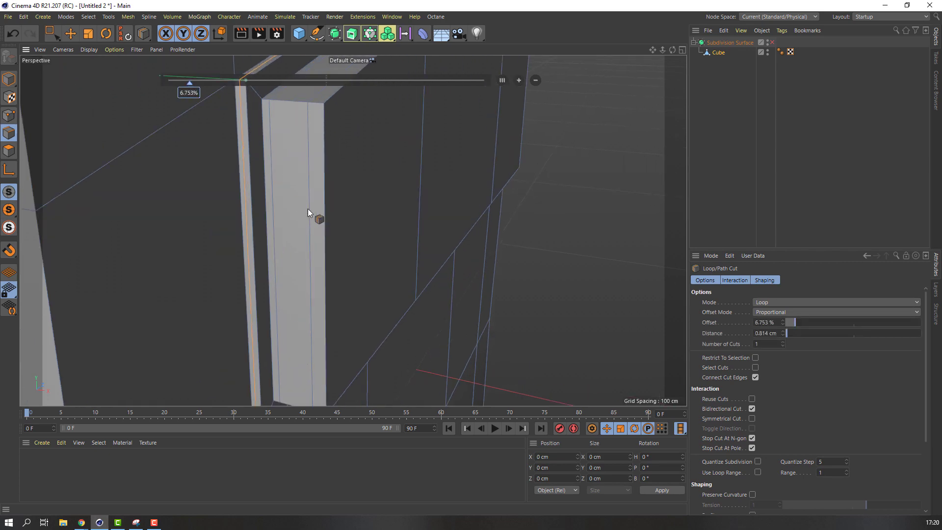
left_click_drag(306, 200, 221, 198, "alt")
scroll(291, 204, "down", 5)
scroll(422, 214, "down", 1)
left_click_drag(422, 214, 279, 211, "alt")
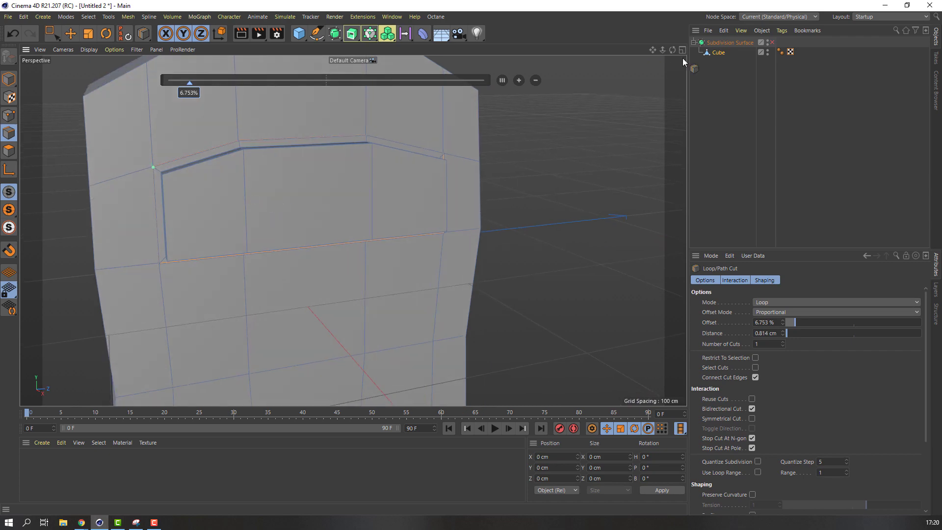
Enable the Subdivision Surface, return to model mode with nothing selected, and set the viewport display to Gouraud Shading
left_click(773, 42)
scroll(309, 229, "down", 3)
left_click_drag(301, 231, 147, 186, "alt")
left_click(9, 78)
left_click(76, 39)
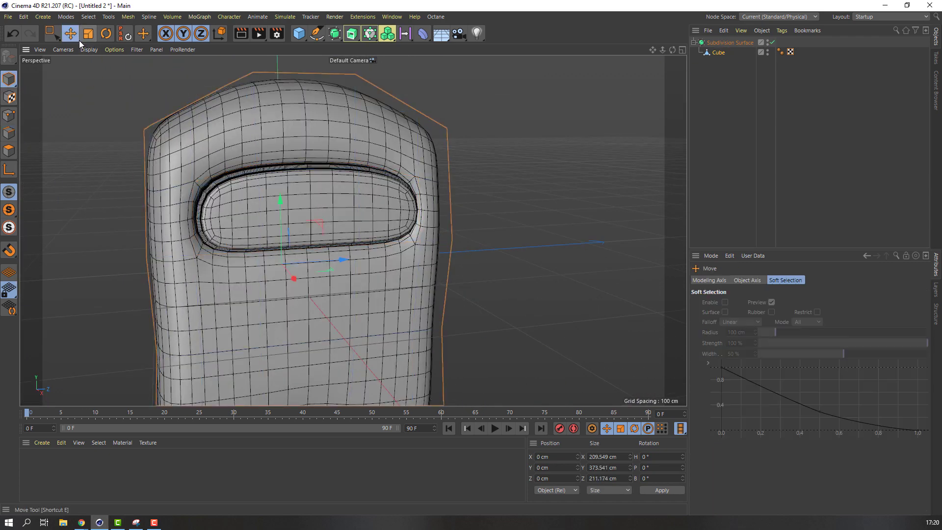
left_click(108, 190)
scroll(108, 190, "down", 2)
left_click(89, 51)
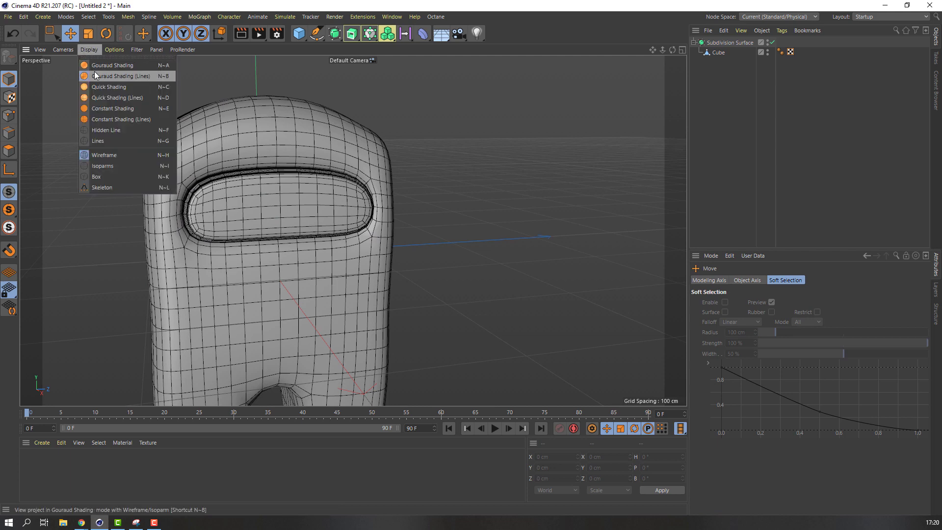
left_click(102, 65)
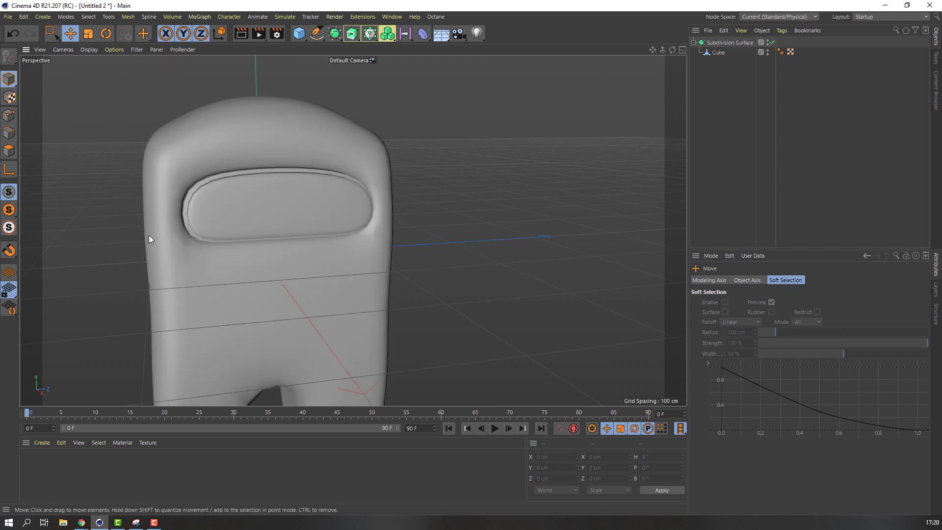
Set the Subdivision Surface's editor subdivision to 3 and deselect it to view the whole character
scroll(193, 235, "up", 1)
left_click_drag(193, 234, 235, 211, "alt")
left_click(234, 211)
scroll(227, 193, "up", 5)
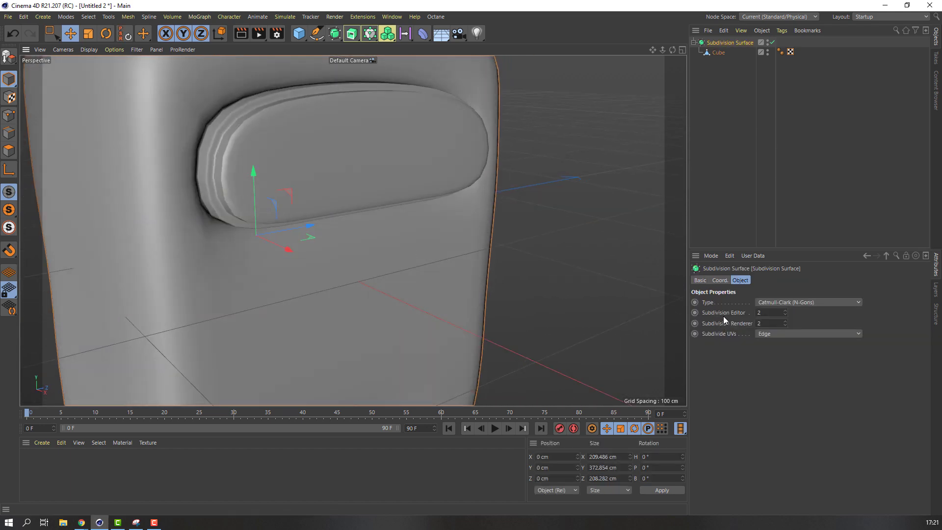
left_click(786, 310)
scroll(621, 234, "down", 3)
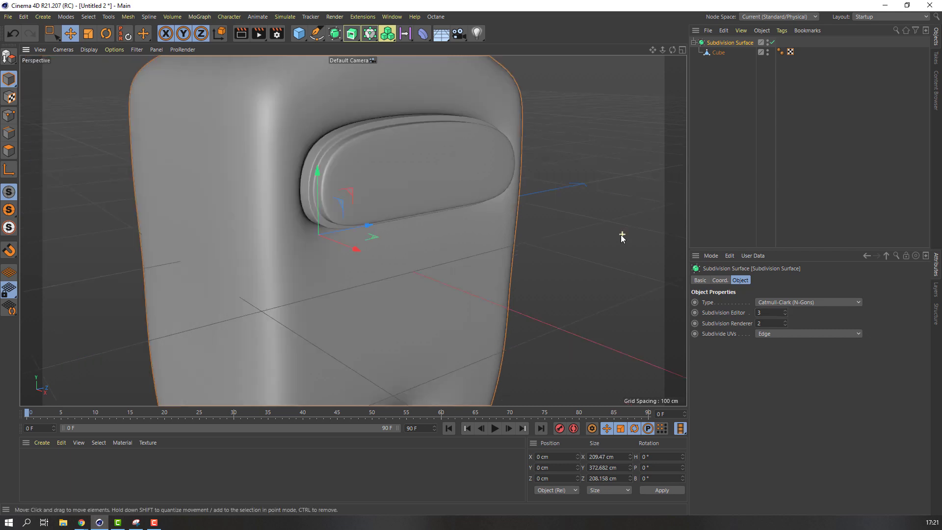
left_click(618, 234)
scroll(572, 231, "down", 3)
left_click_drag(540, 229, 412, 201, "alt")
scroll(432, 211, "down", 3)
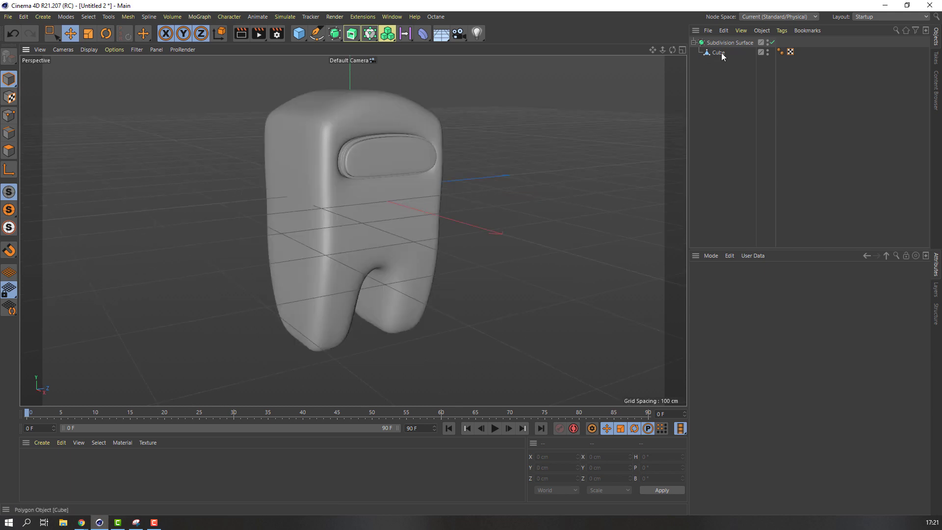
In the Cube's point mode, shift the inner foot points closer together to narrow the leg gap, and lower the crotch points slightly
left_click(730, 43)
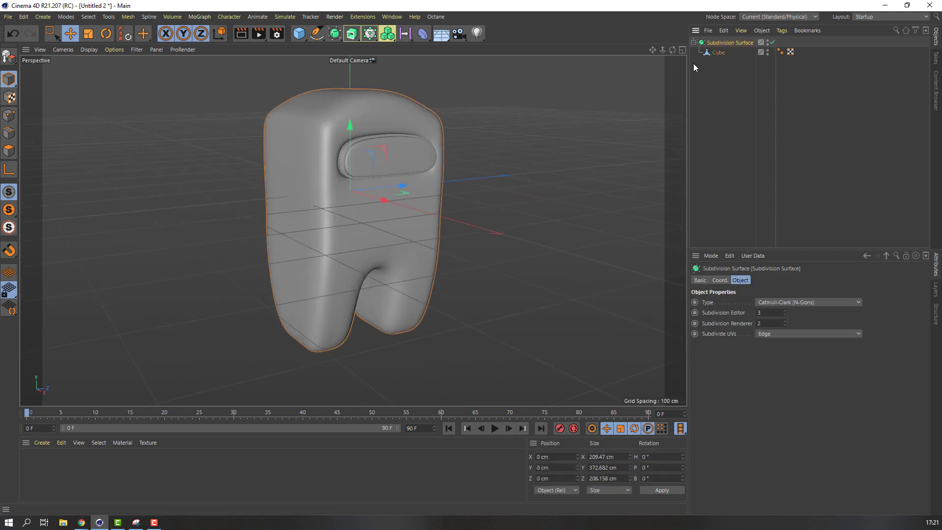
left_click(717, 52)
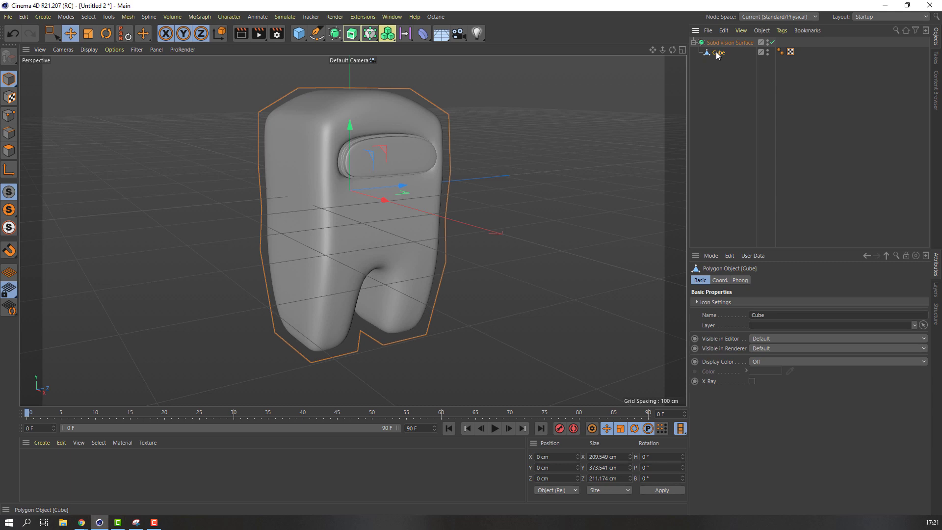
left_click(8, 115)
left_click(53, 37)
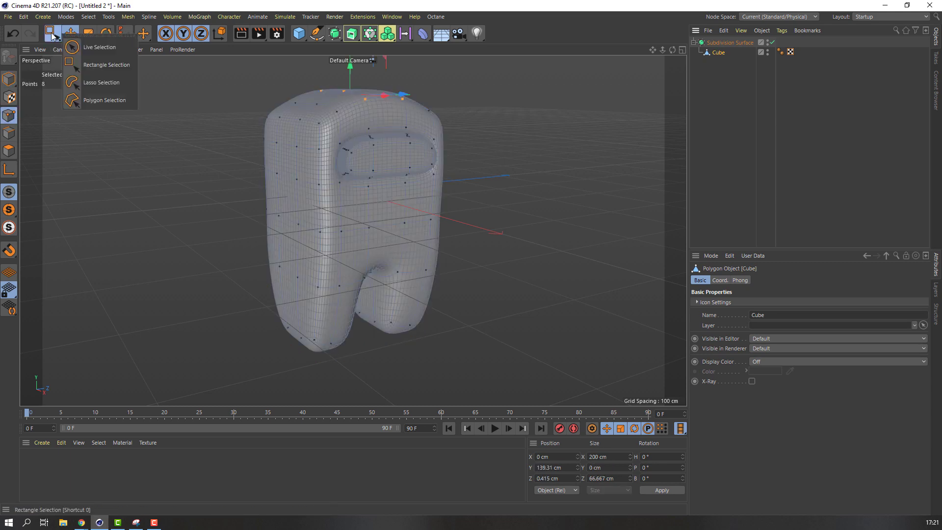
left_click(110, 66)
left_click_drag(169, 151, 302, 292, "alt")
scroll(301, 291, "up", 5)
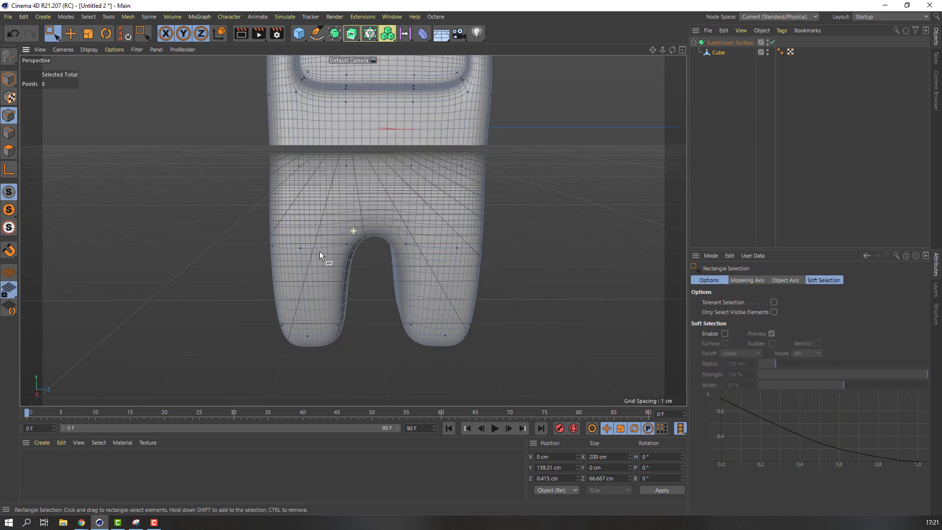
left_click_drag(356, 253, 314, 318)
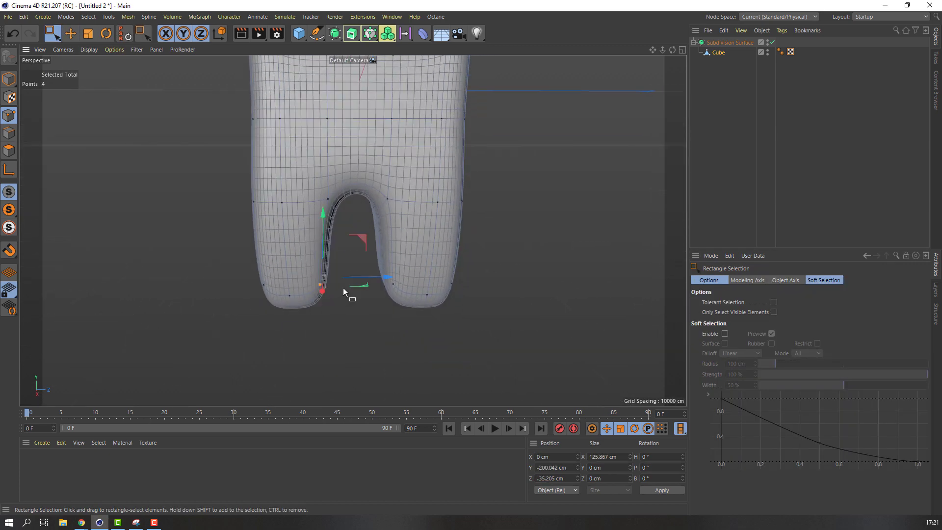
left_click_drag(329, 249, 419, 310)
left_click_drag(444, 279, 433, 279)
left_click_drag(315, 169, 400, 206)
left_click_drag(357, 154, 358, 169)
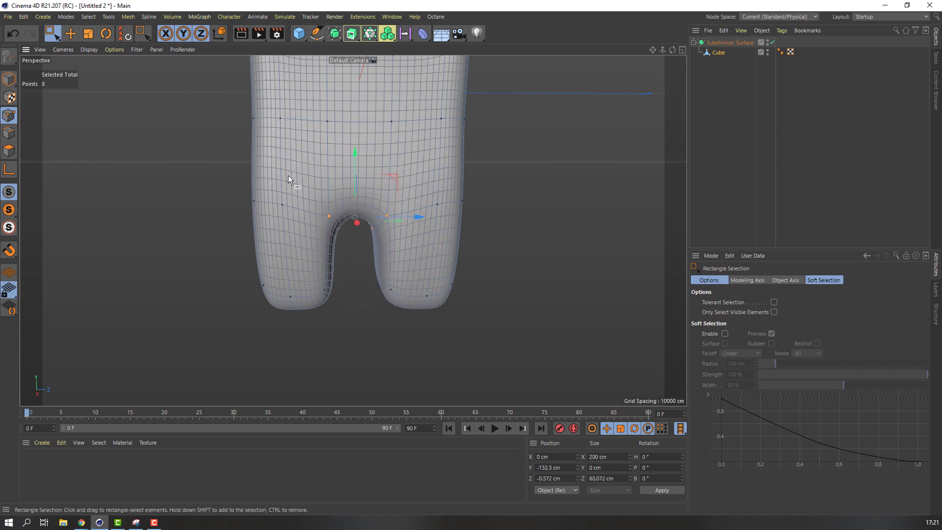
Pull the outer side points at the top of both legs slightly outward to widen the character's hips
scroll(289, 202, "down", 4)
left_click_drag(289, 202, 303, 231, "alt")
left_click(282, 214)
left_click_drag(302, 230, 292, 239, "alt")
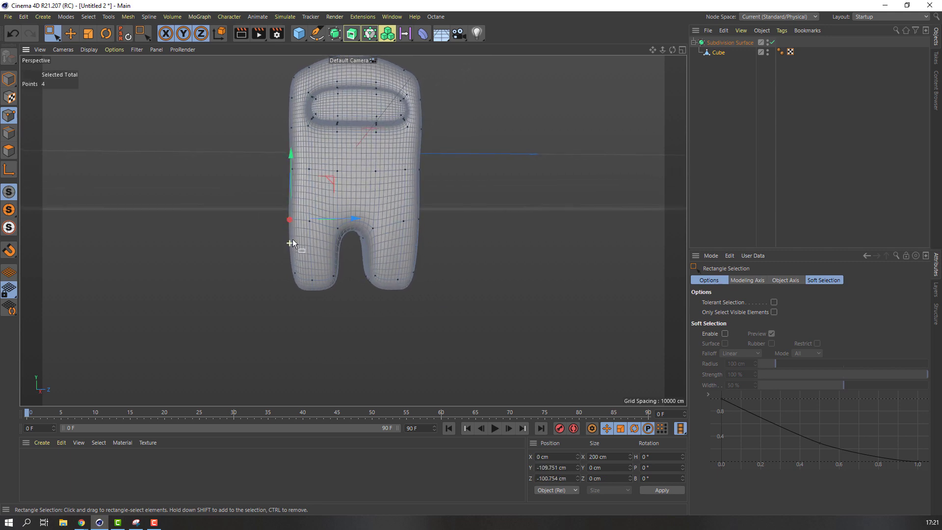
left_click_drag(336, 219, 325, 228)
left_click_drag(420, 199, 362, 233)
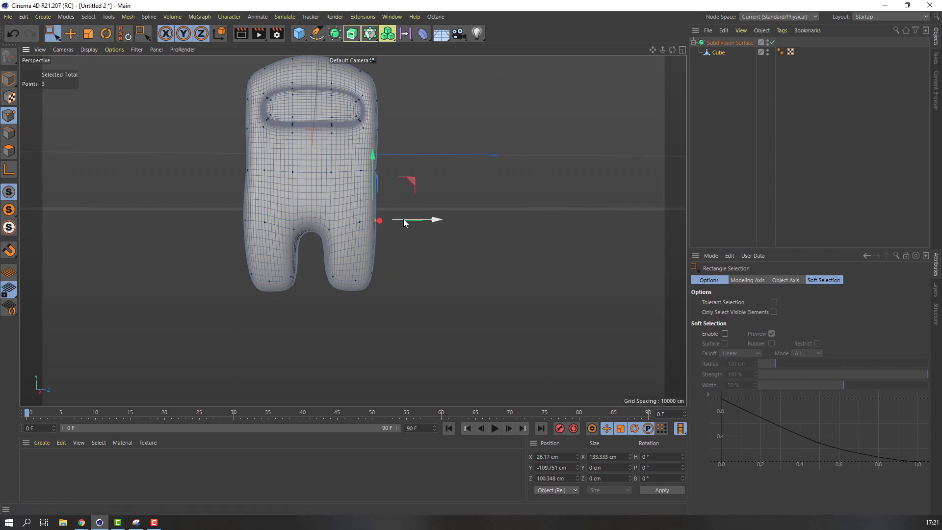
Select all of the mesh's points and scale them down along X to make the body thinner from front to back
left_click_drag(243, 158, 219, 237, "alt")
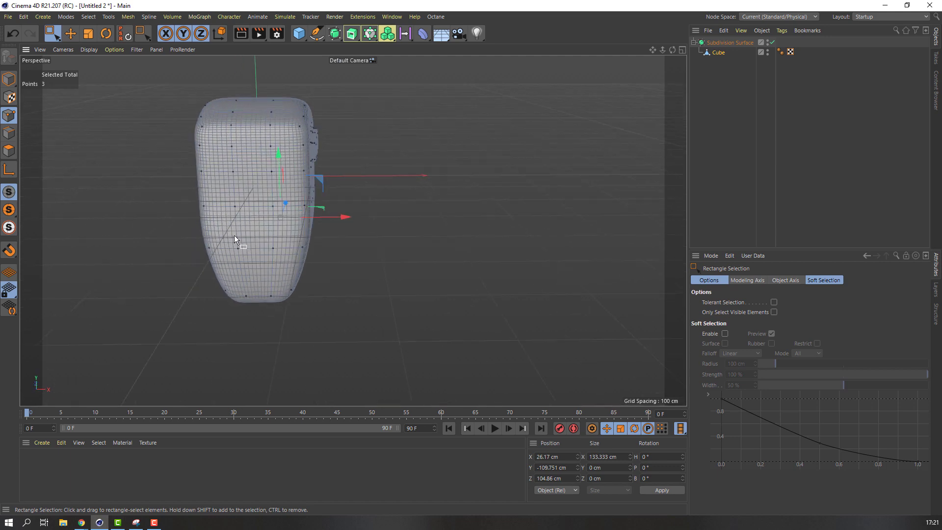
key("ctrl+a")
key("t")
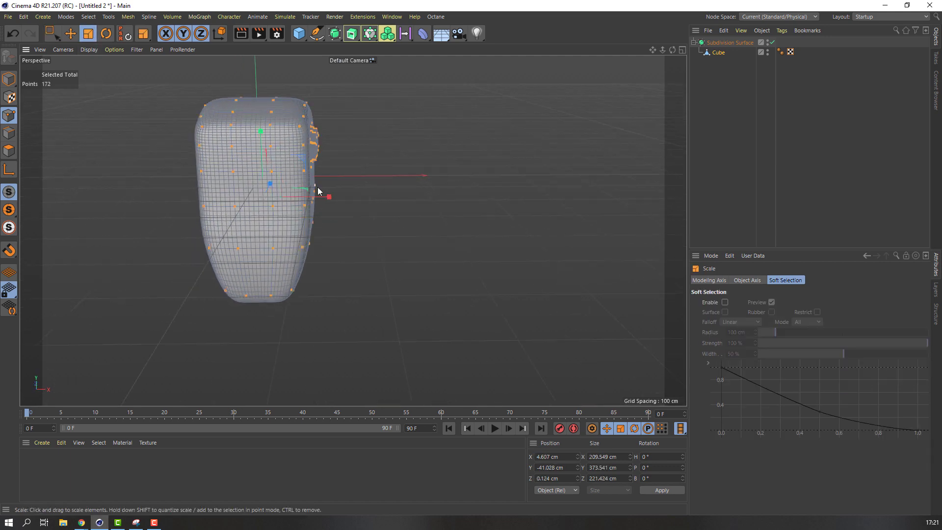
left_click_drag(330, 197, 153, 204)
key("e")
In polygon mode, select the nine central polygons of the character's back, three across and three high
left_click(9, 150)
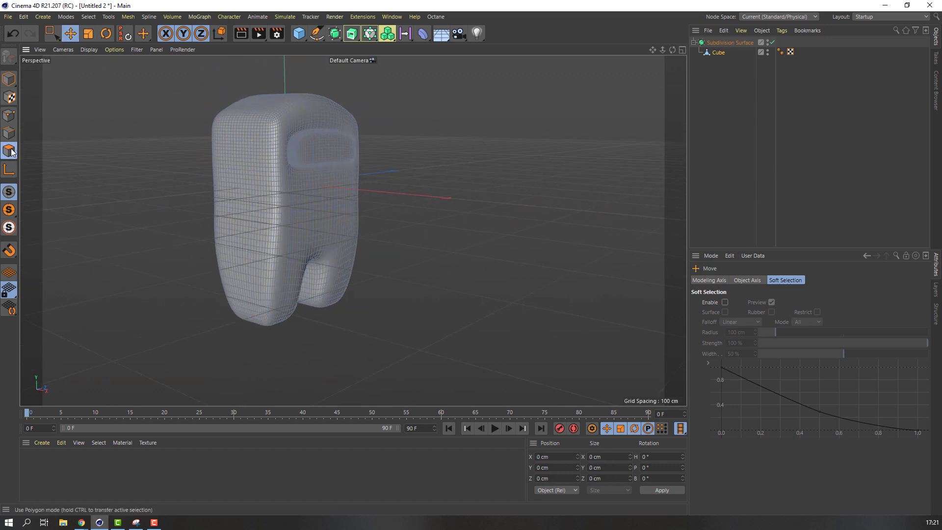
left_click_drag(221, 206, 268, 228, "alt")
left_click(268, 228)
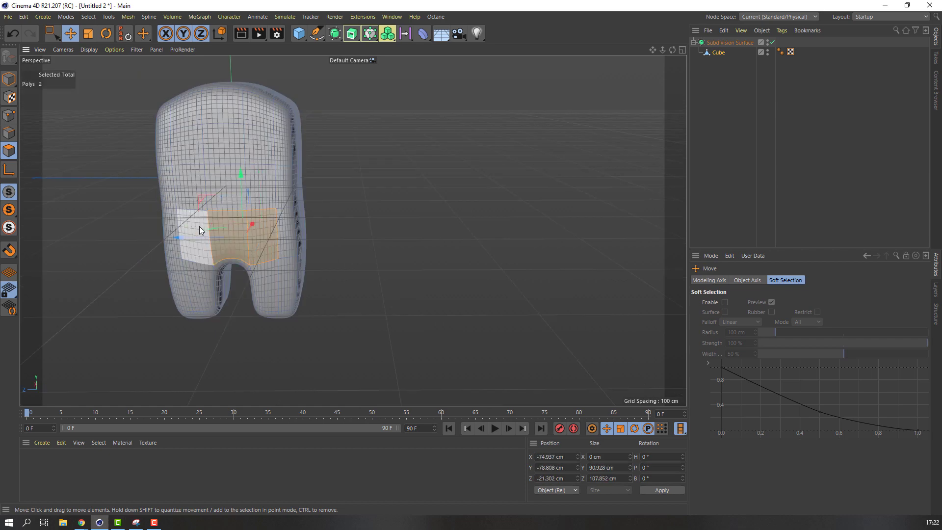
left_click(191, 216, "shift")
left_click(195, 193, "shift")
left_click(230, 187, "shift")
left_click(252, 181, "shift")
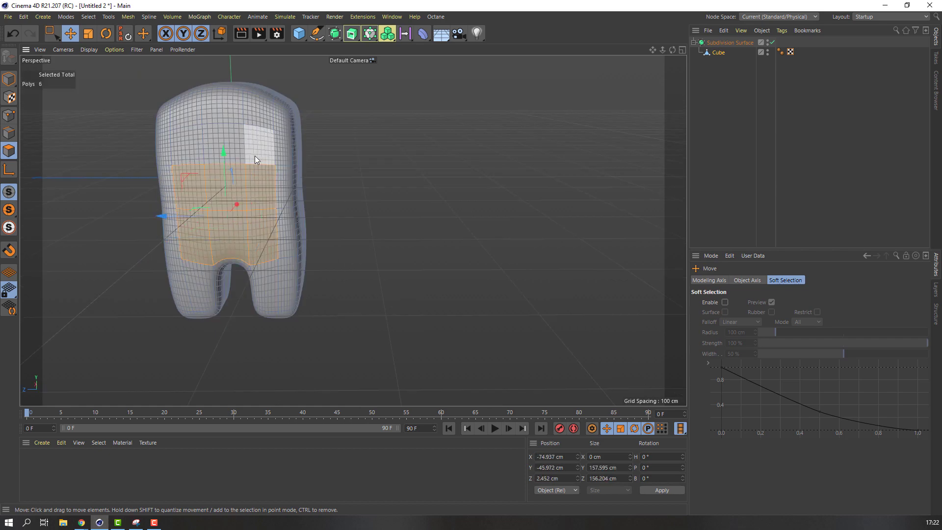
left_click(255, 155, "shift")
left_click(233, 142, "shift")
left_click(198, 143, "shift")
Inset the selected back polygons slightly with Extrude Inner, and extrude them outward 51.4 cm to form a backpack
left_click_drag(352, 230, 276, 222, "alt")
scroll(272, 201, "up", 5)
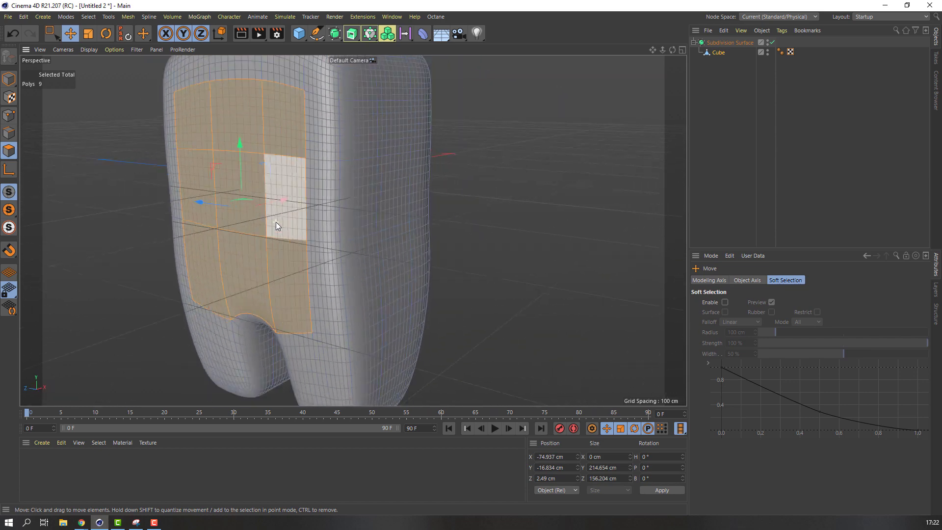
scroll(276, 223, "down", 1)
right_click(264, 222)
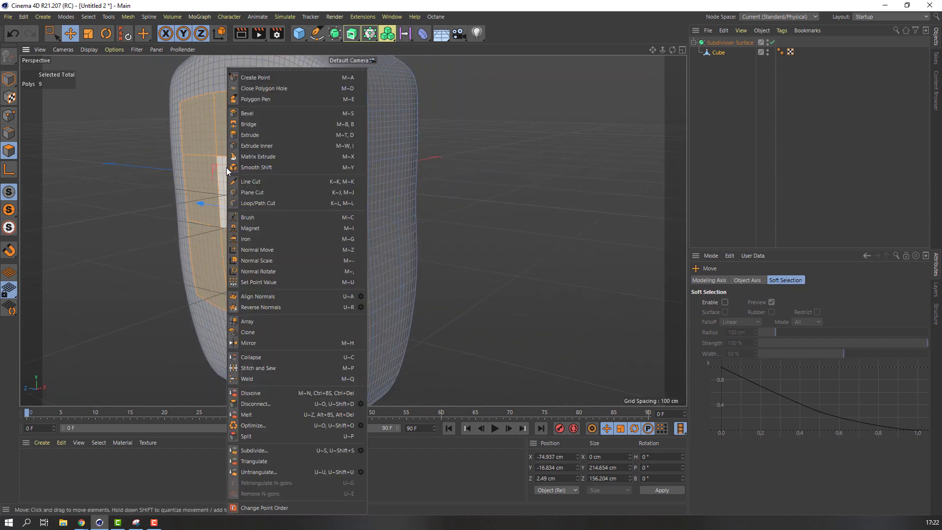
left_click(246, 147)
left_click_drag(245, 146, 246, 214, "alt")
right_click(272, 128)
left_click(293, 136)
middle_click_drag(322, 170, 265, 192, "alt")
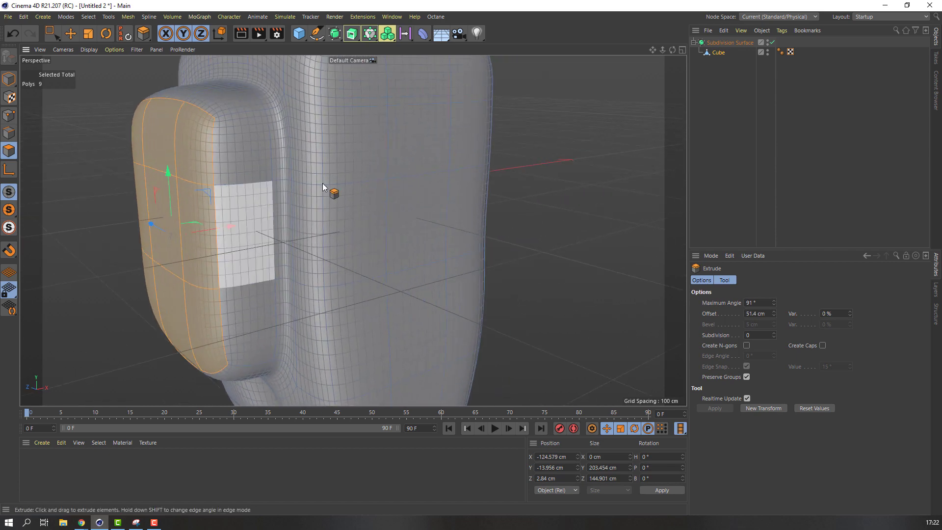
Disable the Subdivision Surface and add two loop cuts around the backpack's side wall, near its outer edge and near its base at about 12.2%
left_click(772, 43)
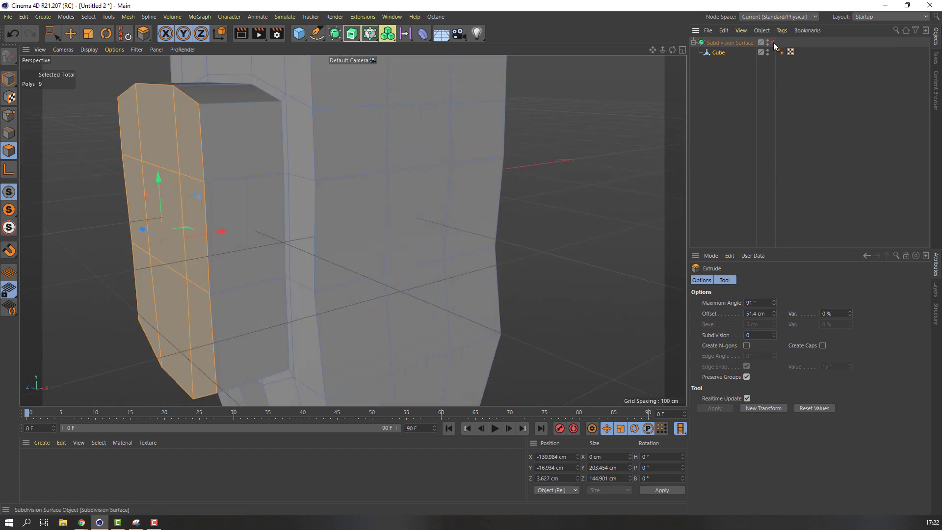
left_click(9, 132)
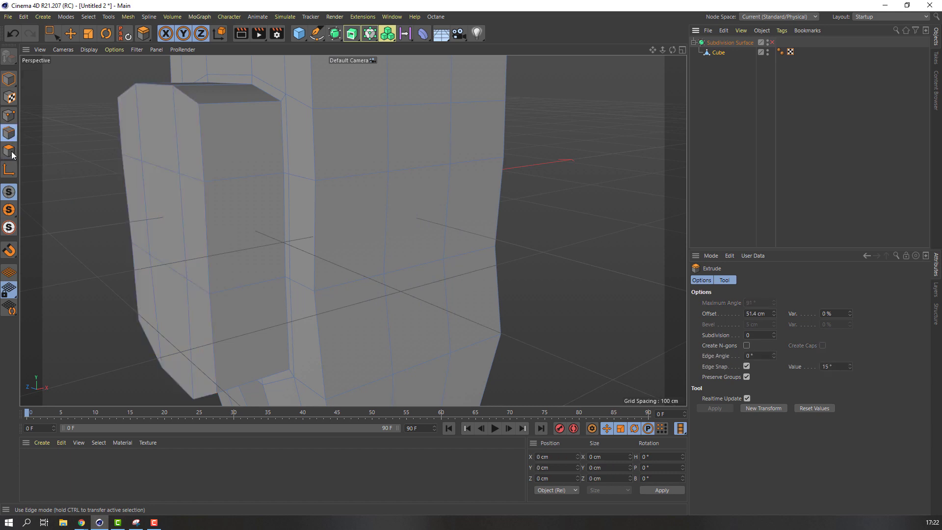
scroll(48, 166, "down", 3)
right_click(171, 171)
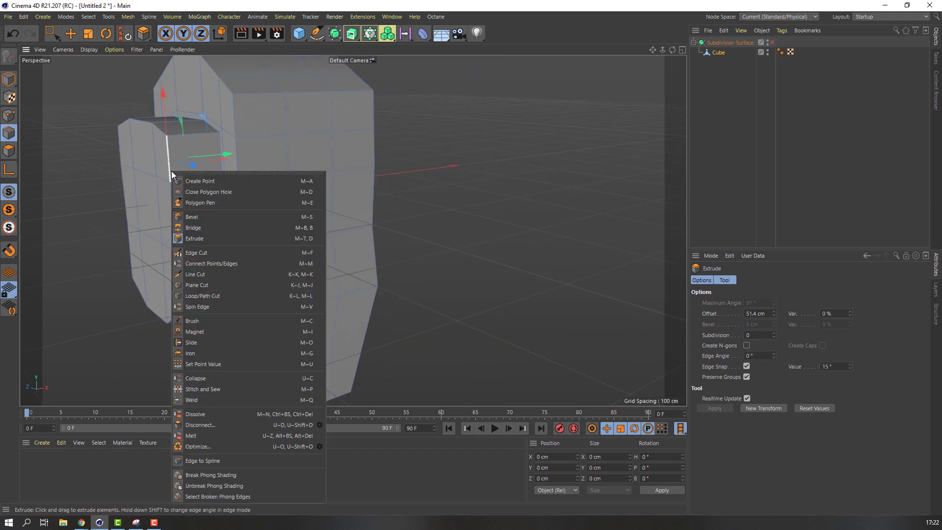
left_click(207, 297)
scroll(163, 175, "up", 4)
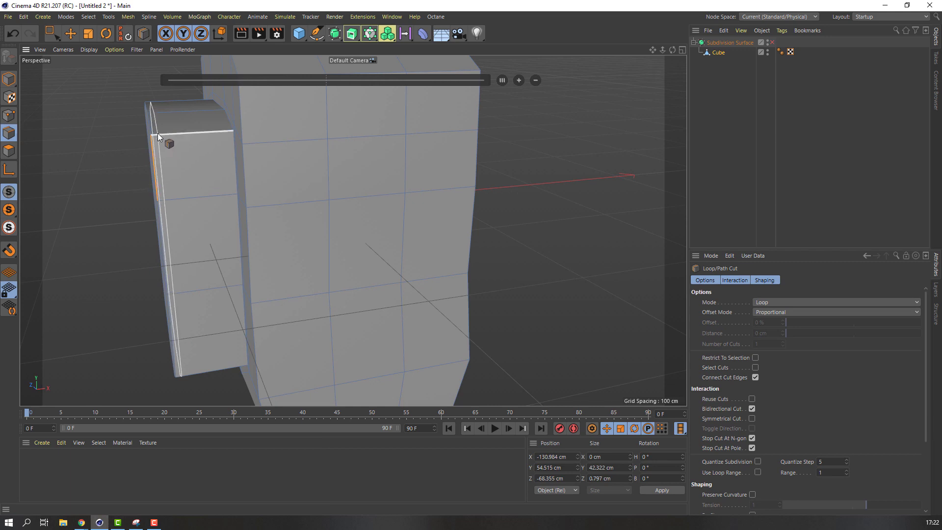
left_click(160, 134)
left_click_drag(173, 236, 205, 148, "alt")
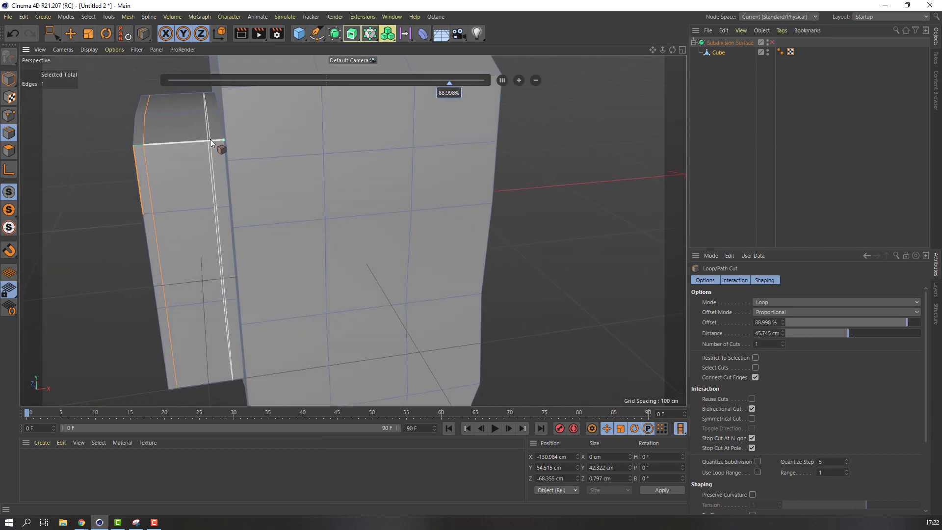
left_click(214, 140)
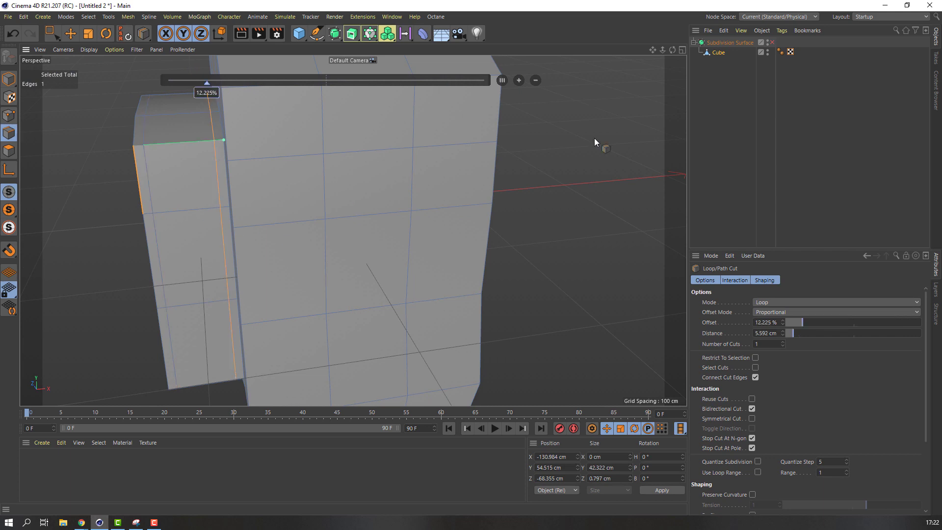
Enable the Subdivision Surface and return to model mode with nothing selected to view the whole character
left_click(772, 42)
scroll(289, 213, "down", 2)
left_click_drag(216, 240, 60, 139, "alt")
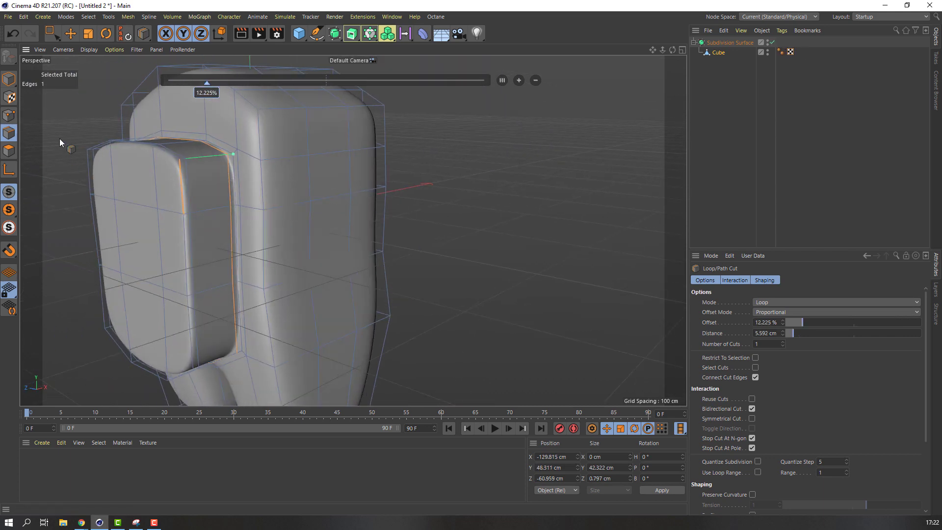
left_click(8, 79)
left_click(69, 35)
left_click(52, 109)
scroll(240, 255, "down", 3)
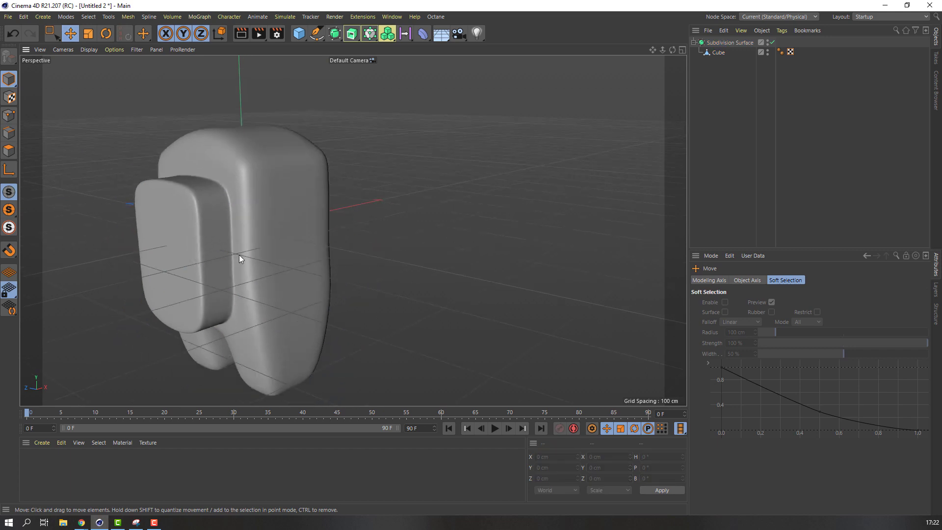
left_click_drag(239, 254, 147, 289, "alt")
Add a Bend deformer and make it a child of the Cube
left_click(420, 36)
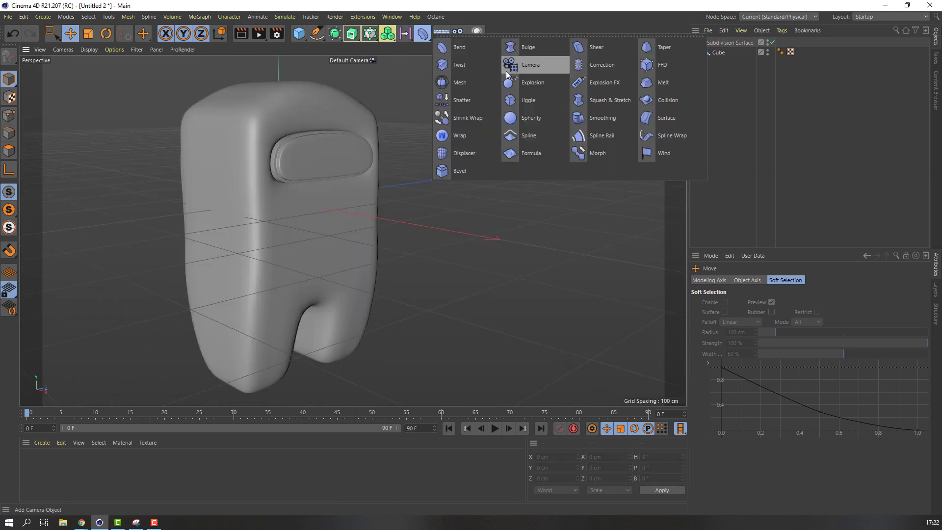
left_click(451, 49)
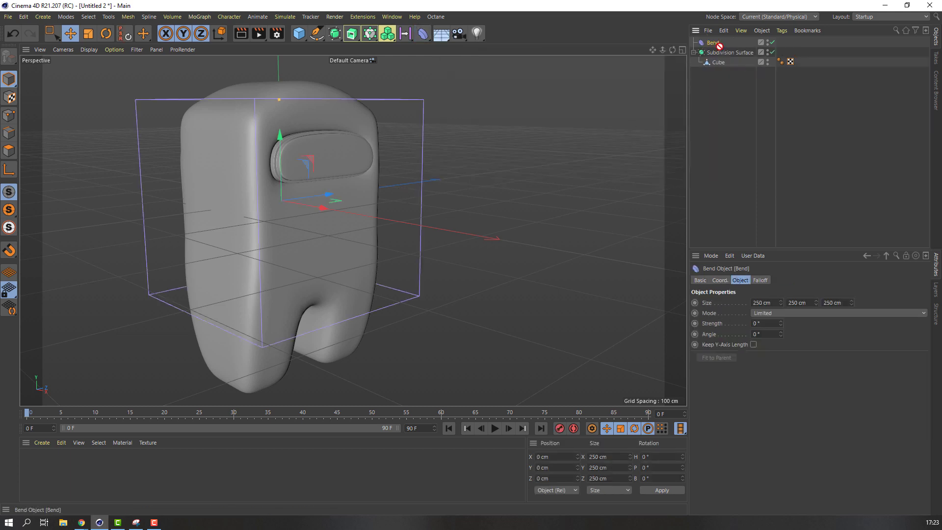
left_click_drag(714, 42, 719, 62)
left_click_drag(412, 249, 339, 275, "alt")
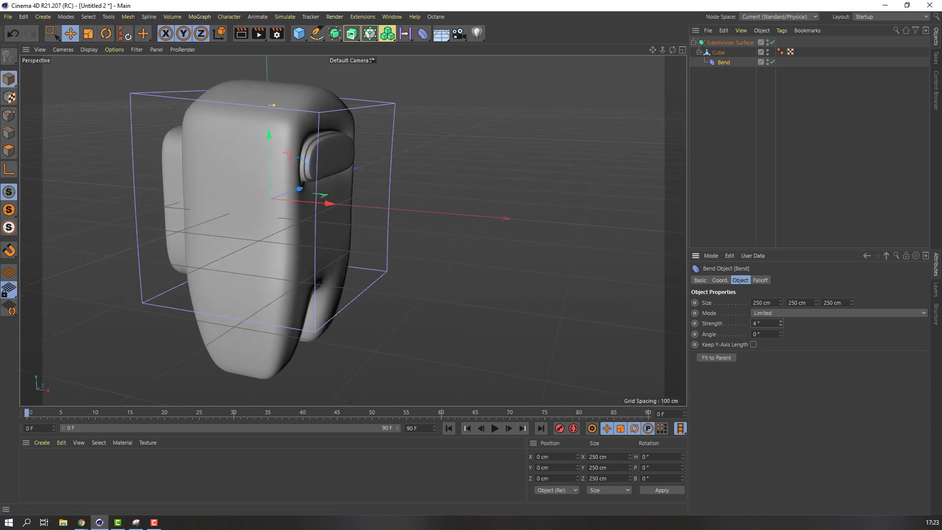
left_click_drag(780, 323, 773, 343)
key("ctrl+z")
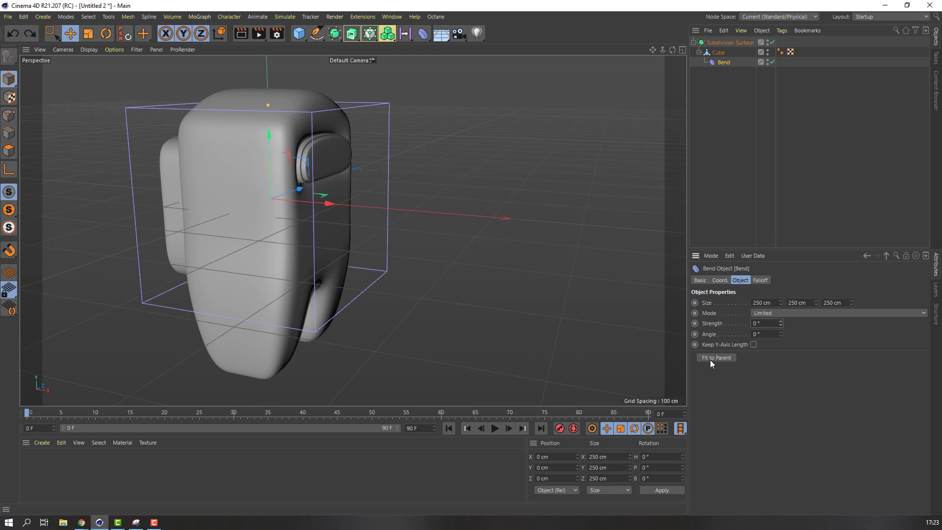
Fit the Bend deformer to its parent and raise its strength to lean the character slightly
left_click(710, 360)
left_click_drag(485, 303, 545, 302, "alt")
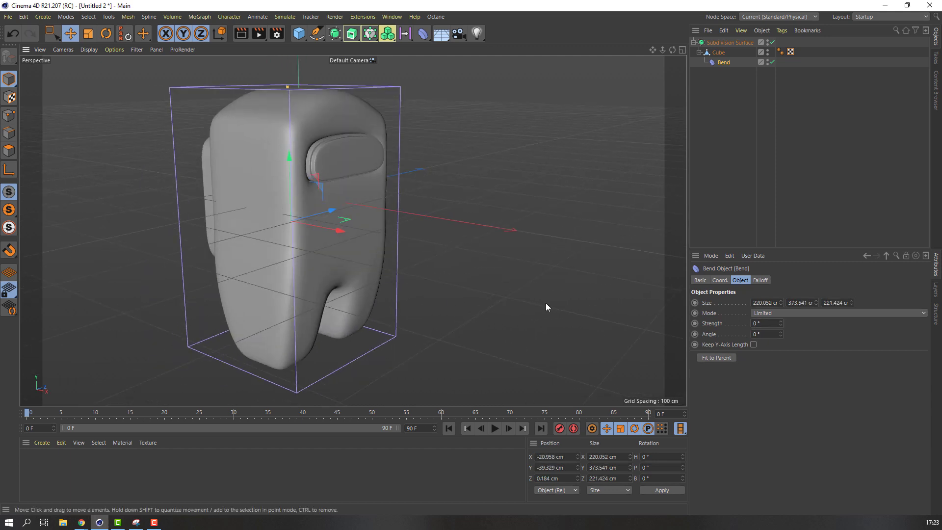
left_click_drag(782, 322, 782, 328)
left_click_drag(448, 257, 312, 269, "alt")
left_click_drag(383, 181, 319, 186, "alt")
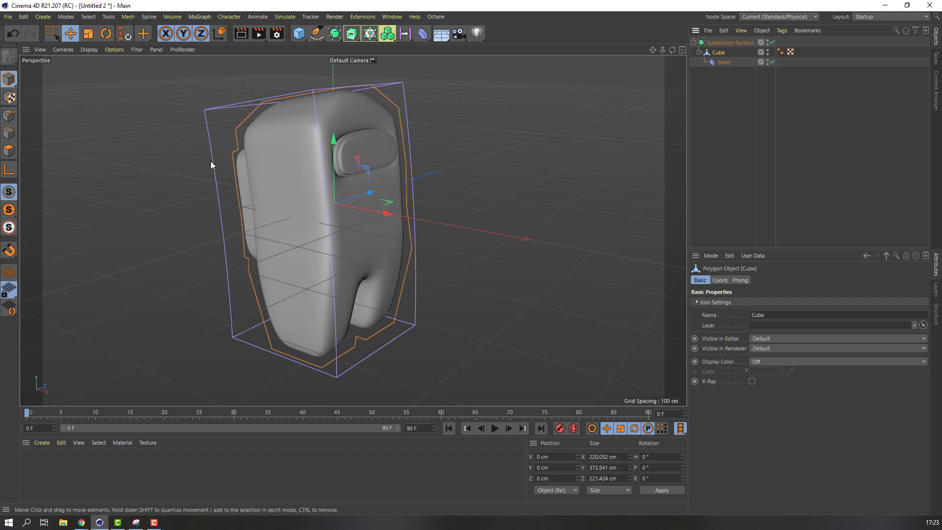
In the Cube's point mode, select the eight central points on top of the head and raise them about 4 cm
left_click(9, 117)
left_click(57, 39)
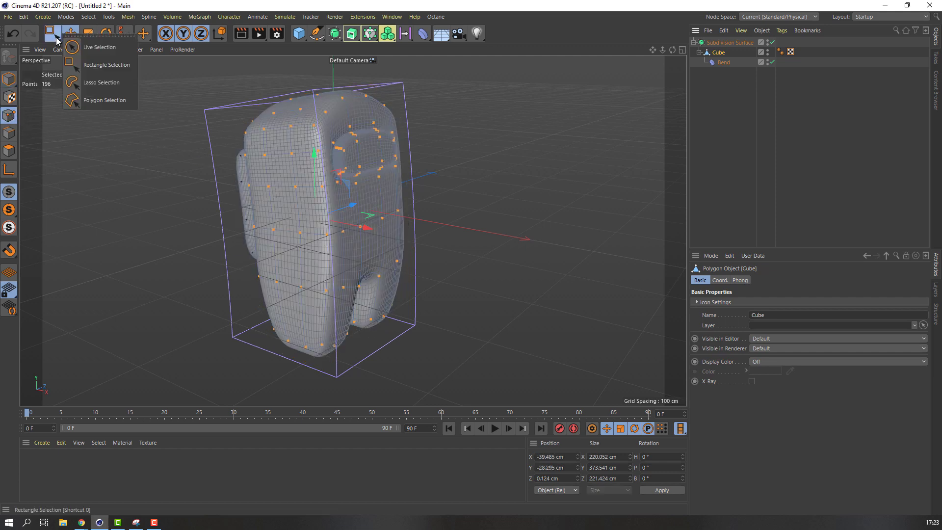
left_click(112, 66)
left_click_drag(344, 207, 162, 211, "alt")
middle_click_drag(349, 141, 315, 183, "alt")
scroll(325, 167, "down", 1)
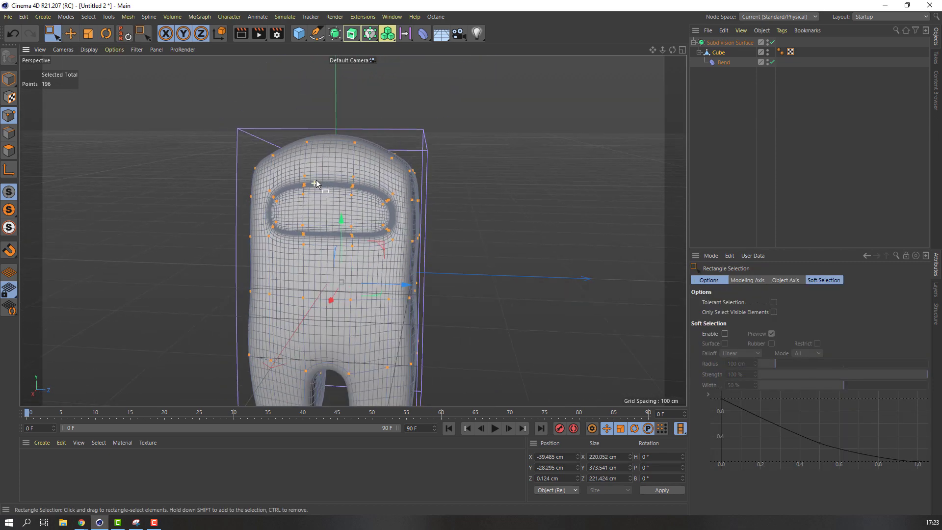
left_click_drag(316, 183, 324, 189, "alt")
scroll(310, 135, "up", 2)
left_click(281, 86)
left_click_drag(315, 128, 392, 154)
left_click_drag(299, 177, 316, 128, "alt")
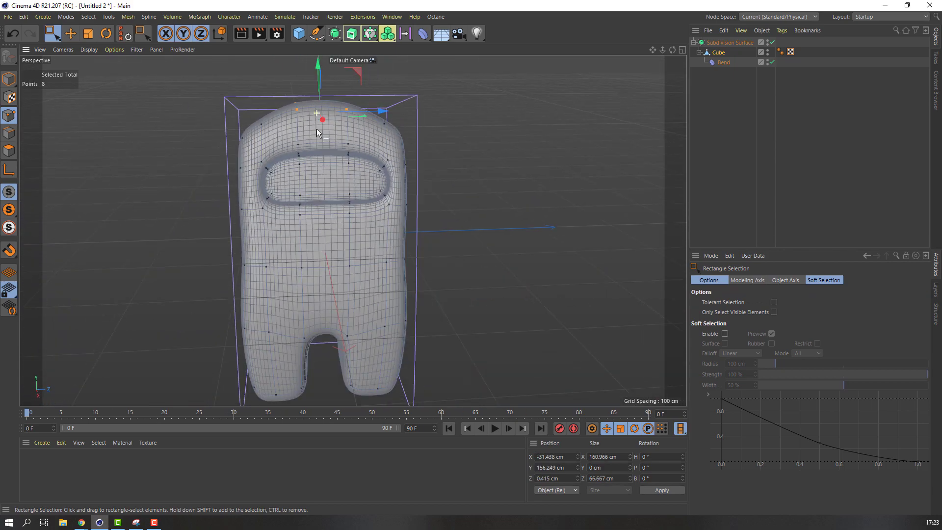
middle_click_drag(316, 129, 279, 182, "alt")
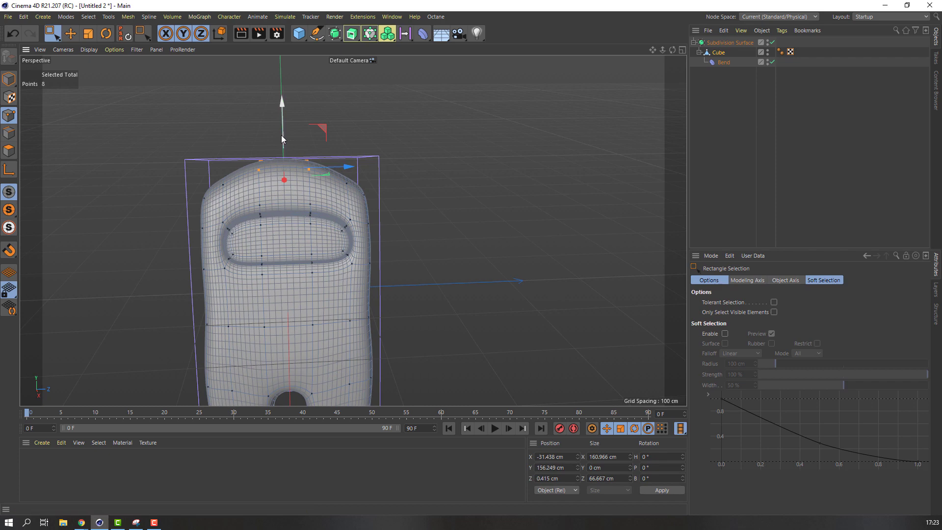
left_click_drag(281, 135, 285, 130)
scroll(178, 224, "down", 2)
left_click_drag(179, 224, 297, 131, "alt")
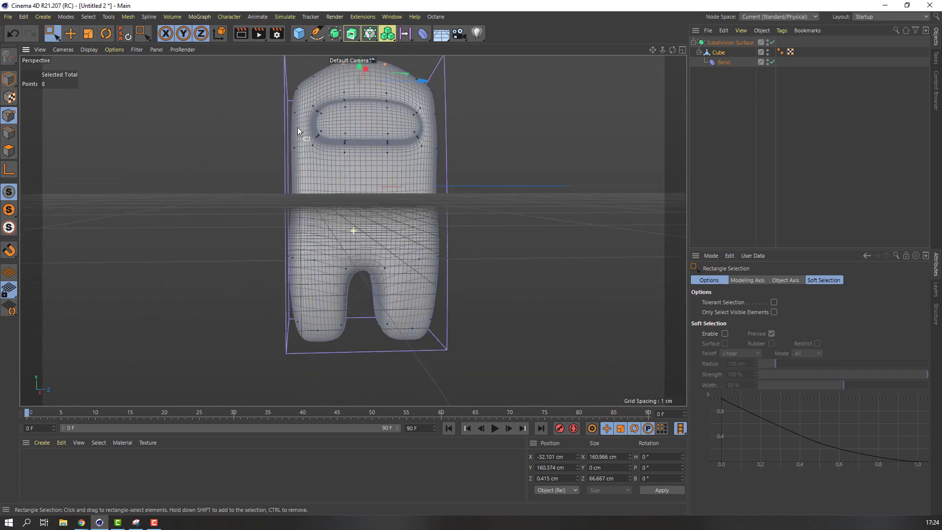
Turn off the Subdivision Surface and add a loop cut around the first leg near its bottom, at about 94% offset
scroll(309, 245, "up", 5)
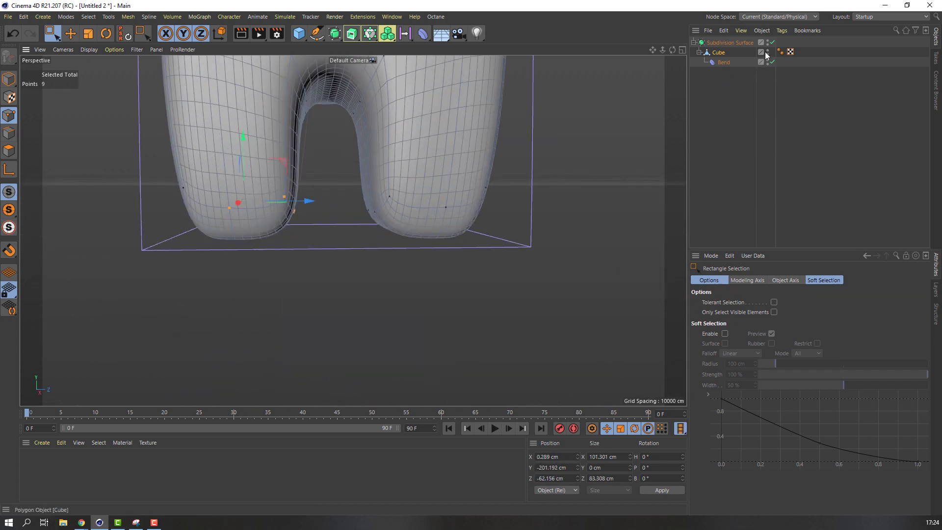
left_click(773, 43)
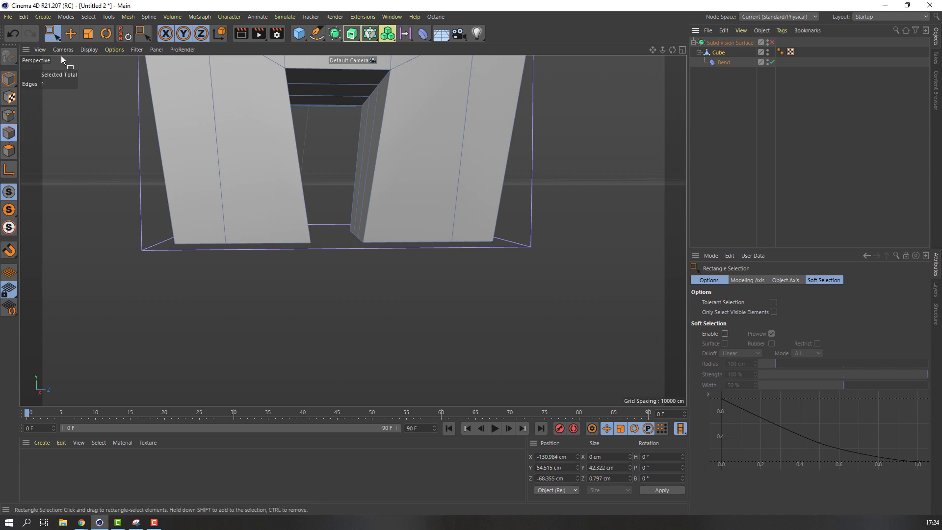
right_click(102, 189)
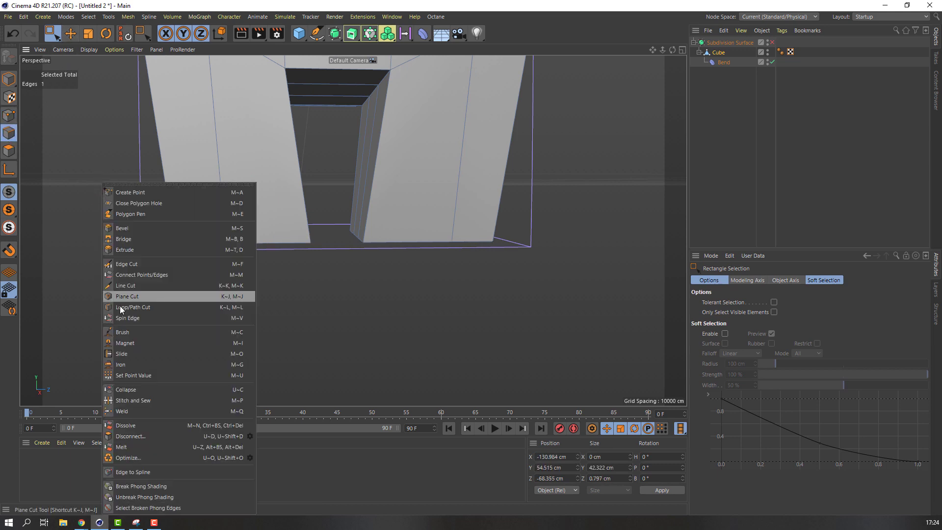
left_click(139, 309)
scroll(169, 255, "up", 2)
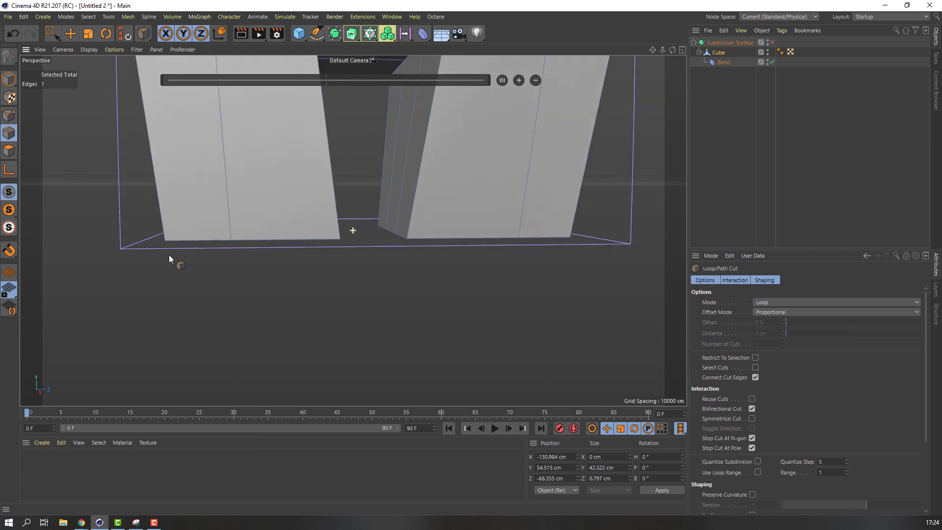
scroll(161, 250, "up", 2)
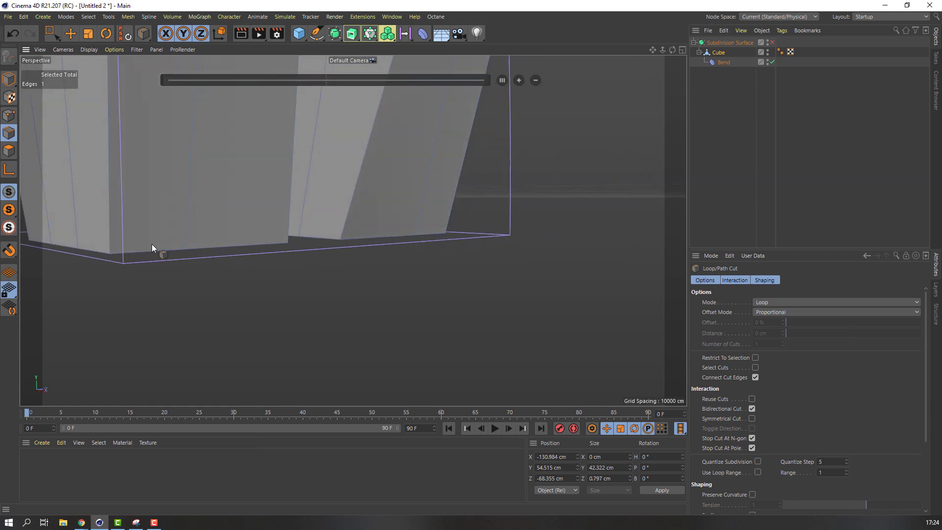
left_click(108, 235)
left_click_drag(186, 237, 175, 281, "alt")
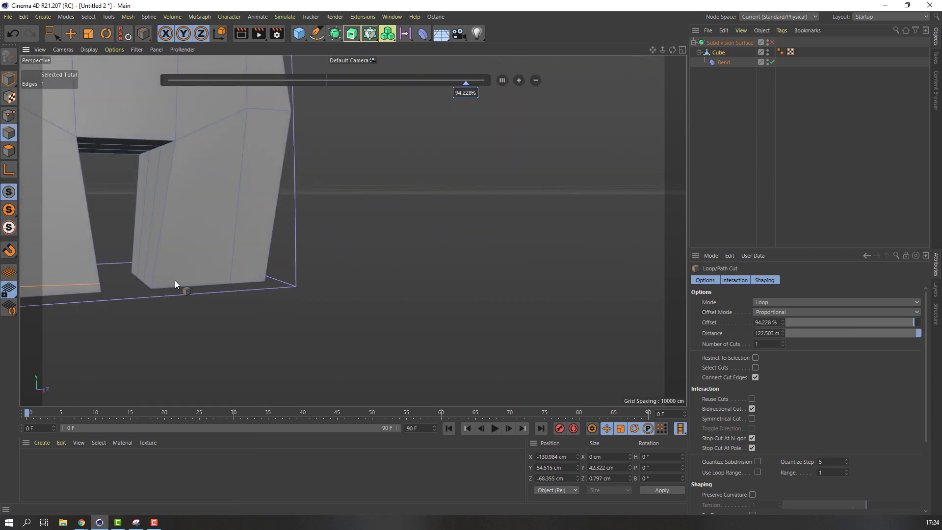
Add a similar loop cut near the bottom of the other leg, at about 92% offset
left_click(153, 278)
scroll(167, 296, "down", 2)
middle_click_drag(172, 231, 211, 287, "alt")
left_click_drag(211, 287, 274, 265, "alt")
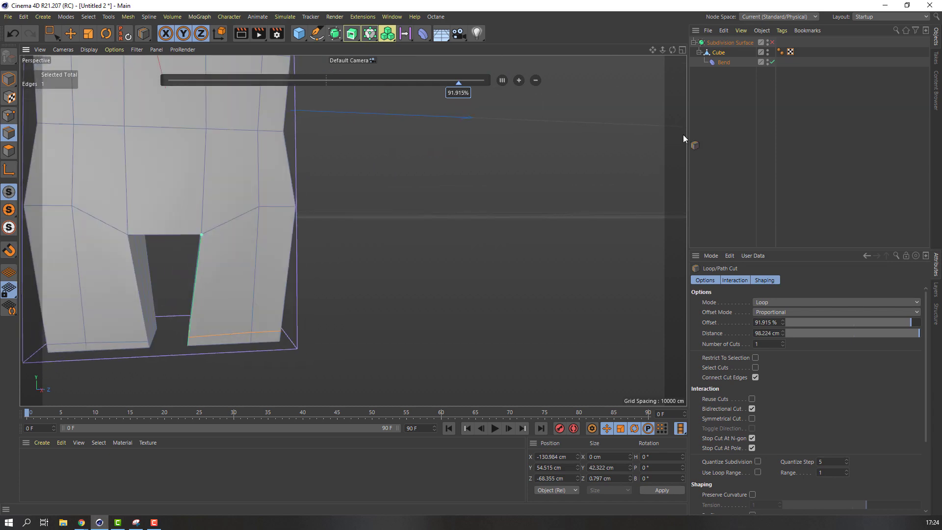
Re-enable the Subdivision Surface, add a body loop cut just above the crotch at about 83.5% offset, and return to model mode
left_click_drag(358, 183, 162, 278, "alt")
scroll(183, 288, "up", 3)
left_click_drag(234, 261, 246, 248, "alt")
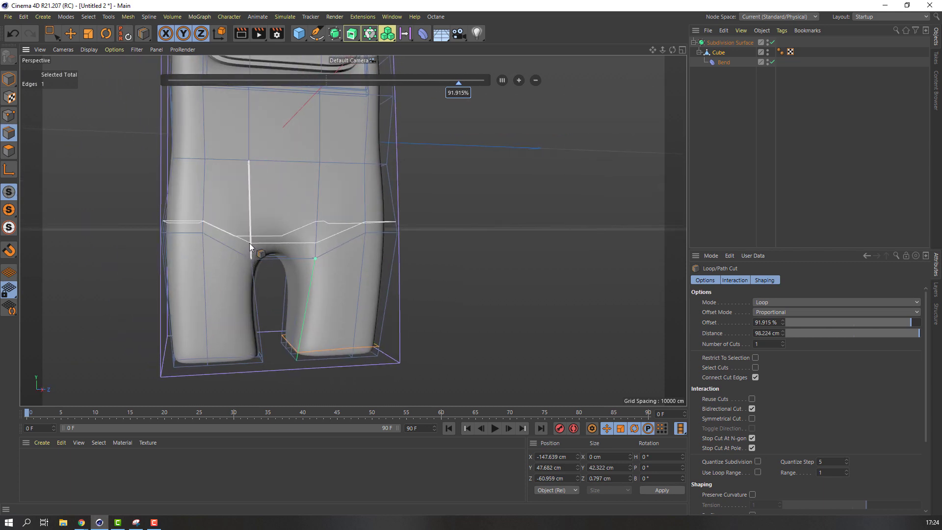
left_click(250, 242)
scroll(213, 291, "down", 3)
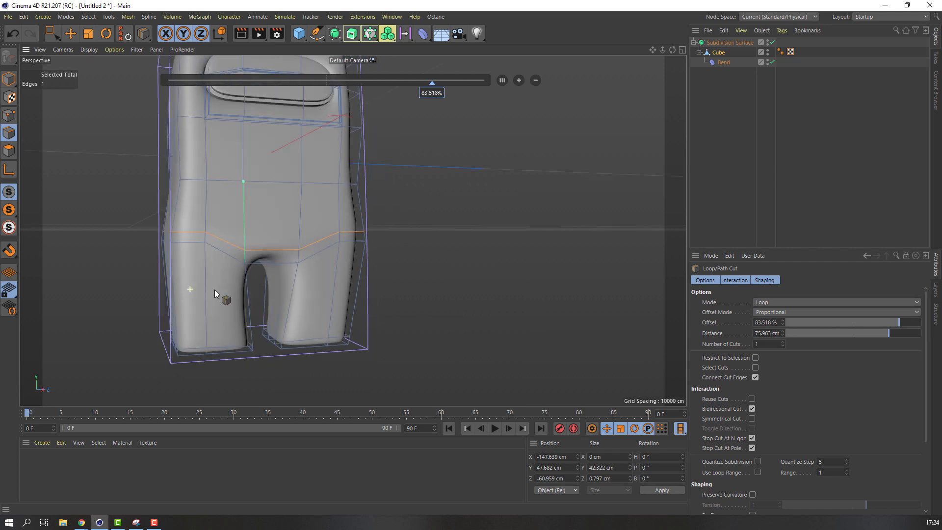
left_click_drag(214, 289, 279, 306, "alt")
left_click(9, 79)
key("e")
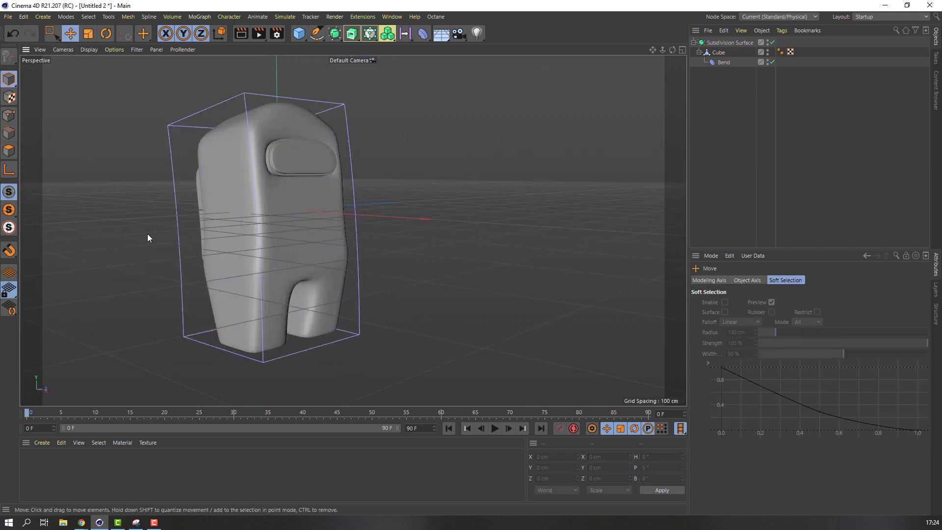
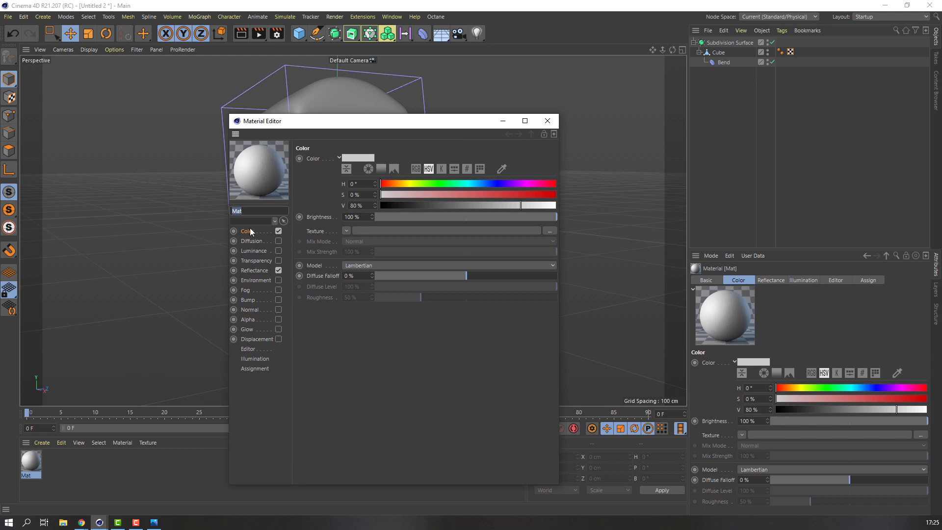
Set the new material's color to orange with H 35°, S 68 %, V 98 % and apply it to the Cube
left_click_drag(397, 184, 402, 185)
left_click(528, 195)
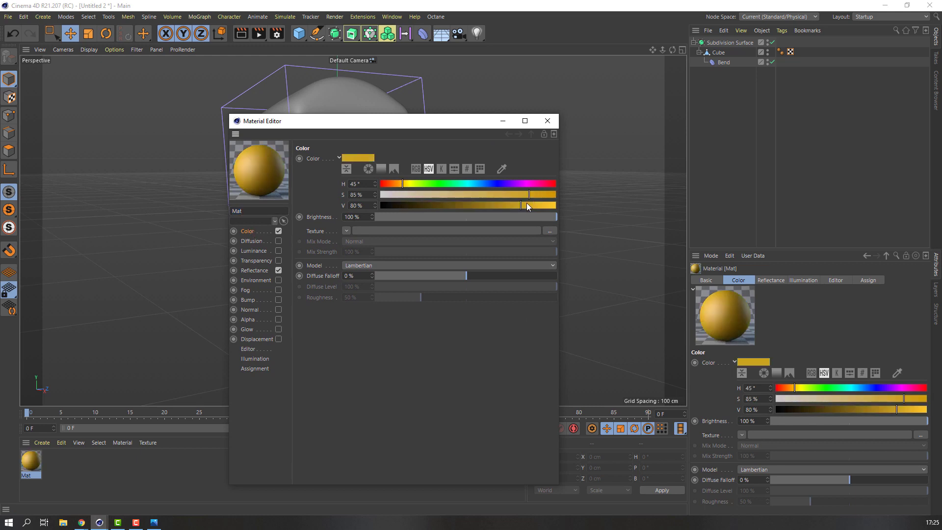
left_click_drag(524, 206, 529, 207)
left_click_drag(401, 184, 398, 184)
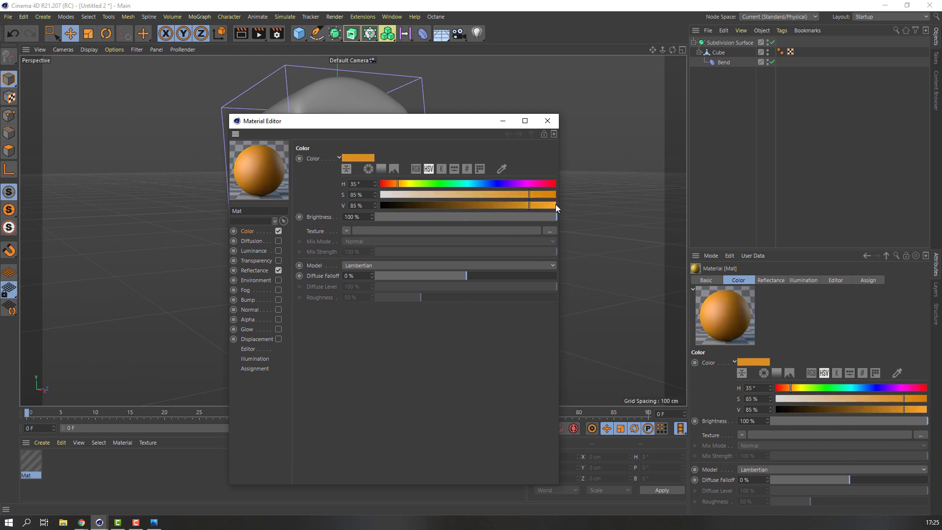
left_click_drag(529, 194, 553, 210)
left_click(547, 121)
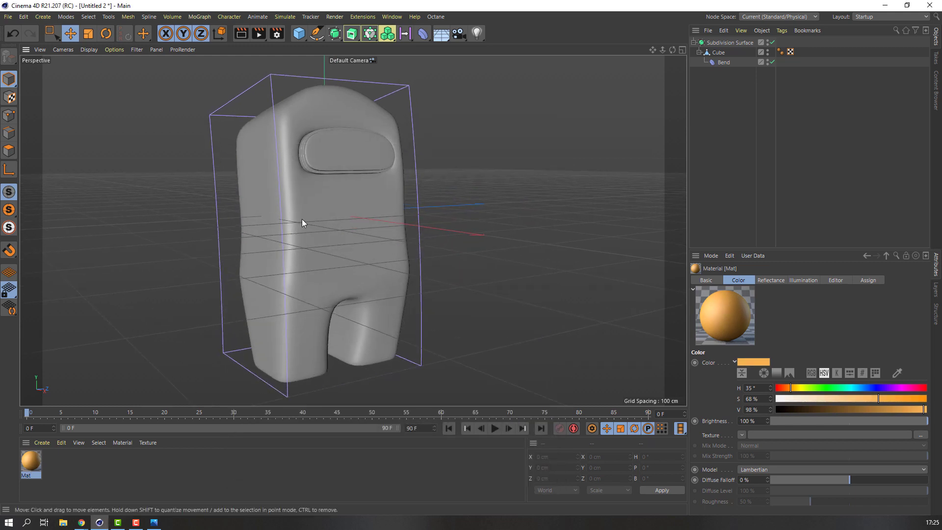
left_click_drag(302, 219, 234, 245, "alt")
left_click_drag(310, 284, 624, 116, "alt")
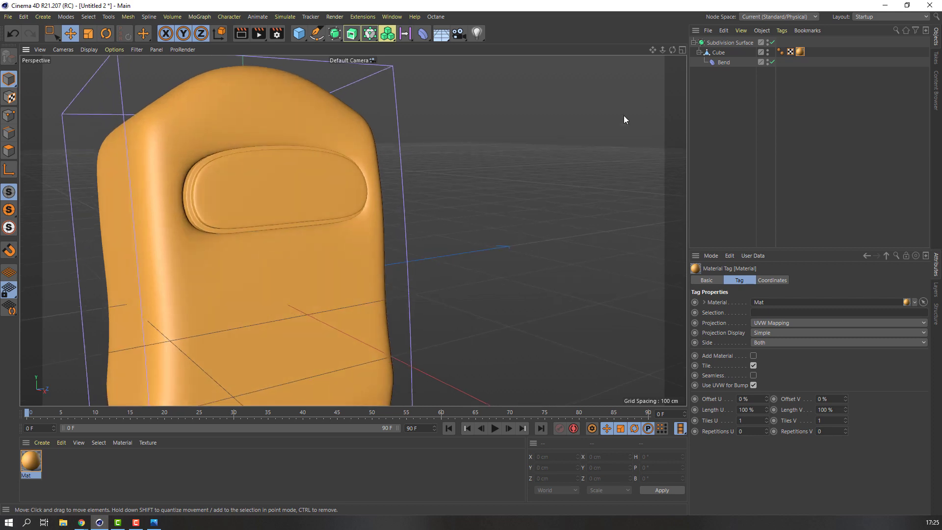
Enter polygon mode and display the viewport with Gouraud Shading (Lines) around the visor
left_click(731, 43)
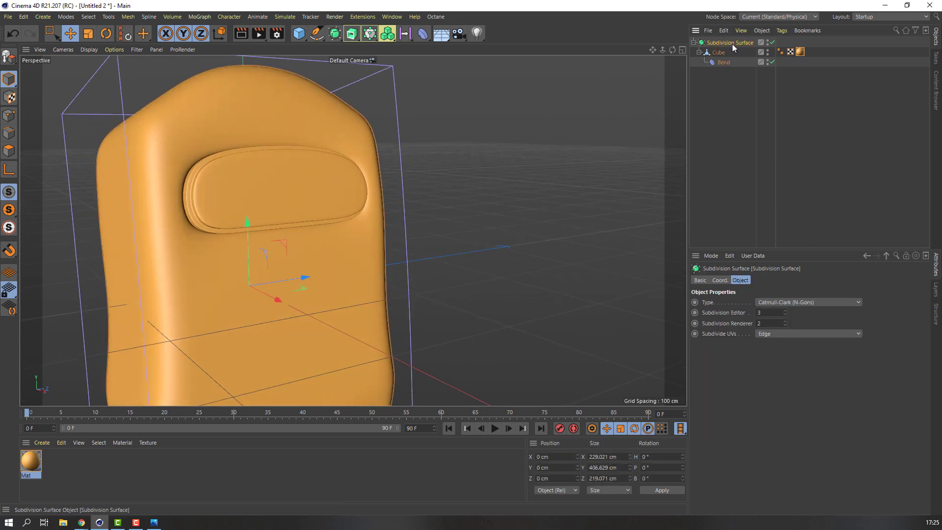
left_click(9, 151)
scroll(184, 181, "up", 4)
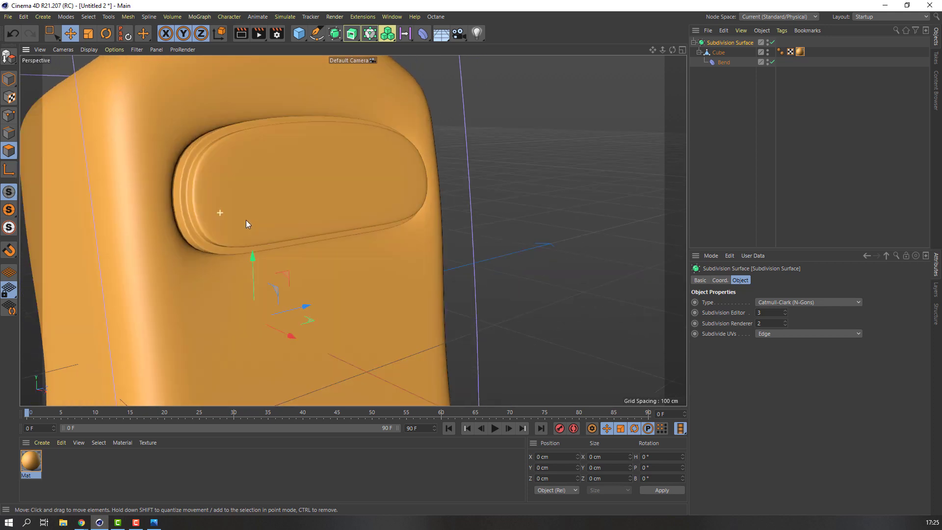
left_click_drag(246, 220, 260, 225, "alt")
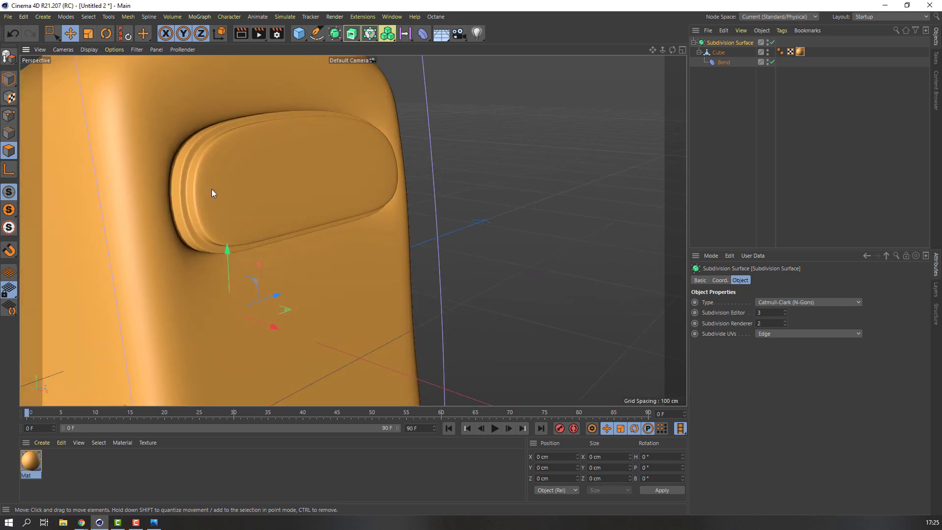
left_click(90, 49)
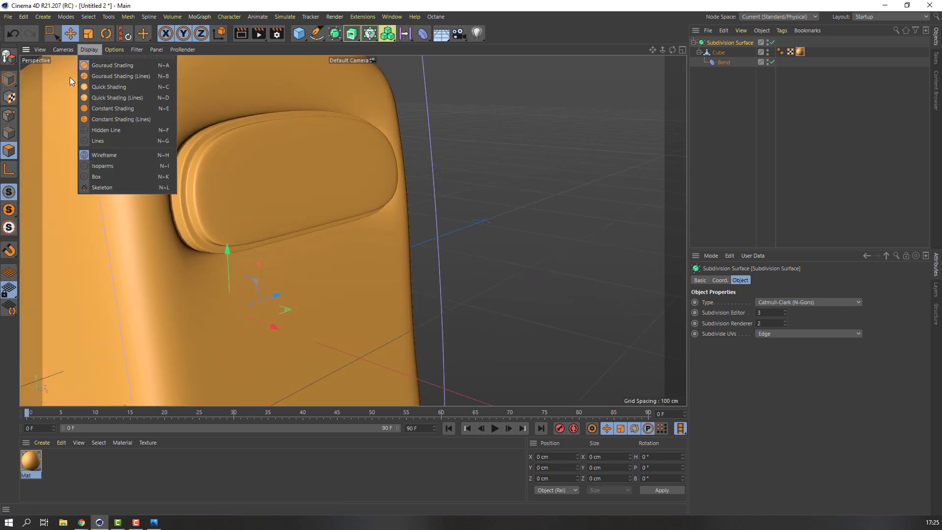
left_click(124, 77)
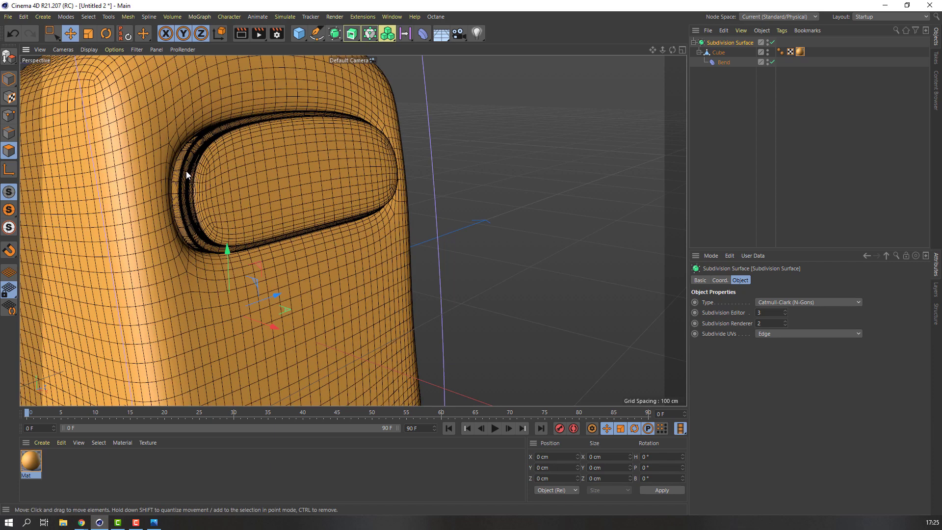
On the Cube, select the seven front-face polygons covering one end and the middle of the visor
left_click(719, 57)
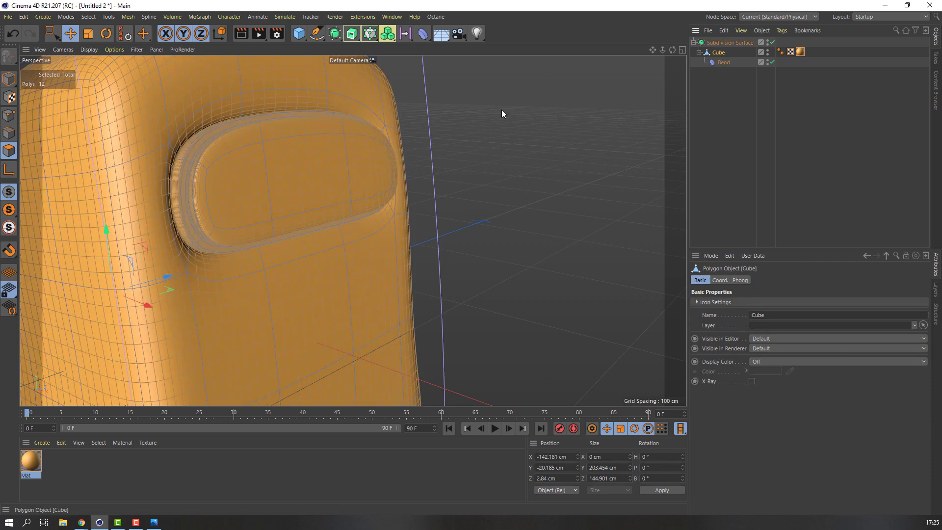
left_click(207, 159)
left_click(218, 171, "shift")
left_click(201, 179, "shift")
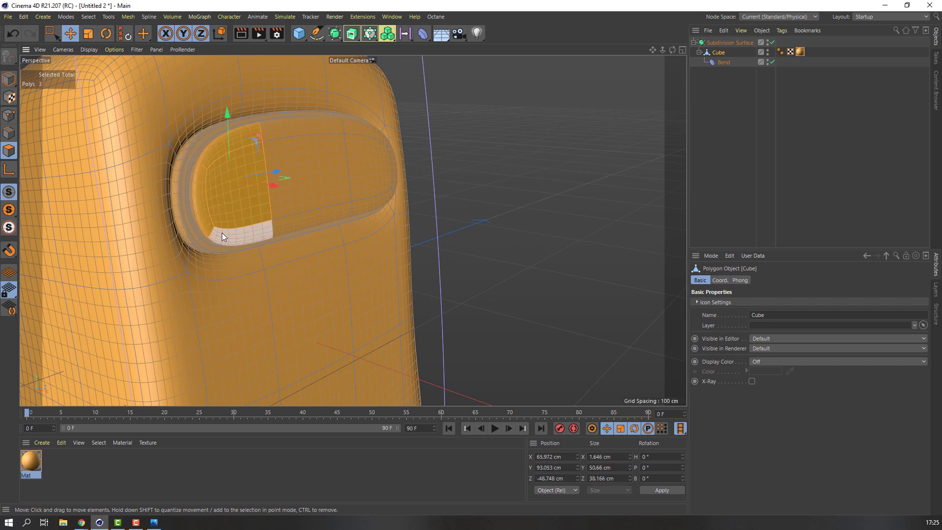
left_click(223, 233, "shift")
left_click_drag(359, 212, 219, 220, "alt")
left_click(289, 103, "shift")
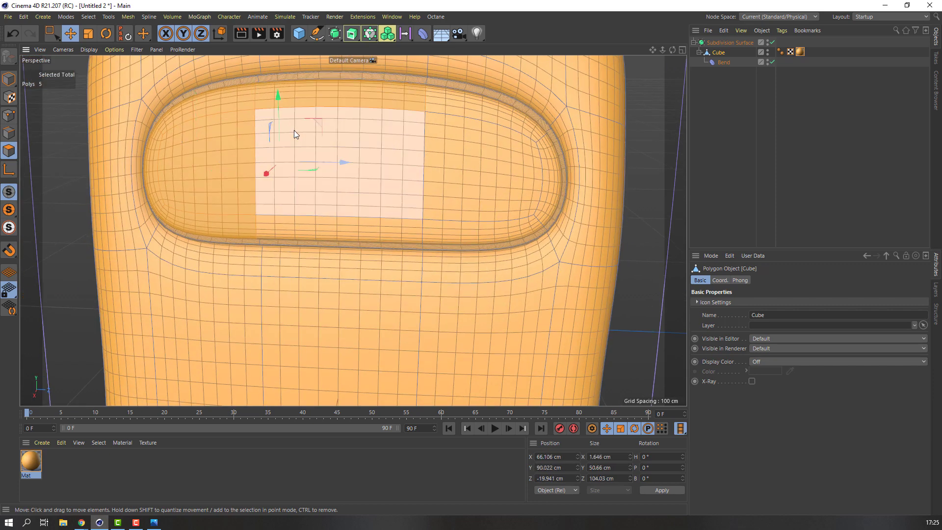
left_click(294, 131, "shift")
left_click(287, 224, "shift")
Add the four remaining front-face polygons at the visor's other end to the selection
middle_click_drag(489, 187, 359, 210, "alt")
left_click_drag(359, 211, 298, 231, "alt")
left_click(351, 138, "shift")
left_click(338, 169, "shift")
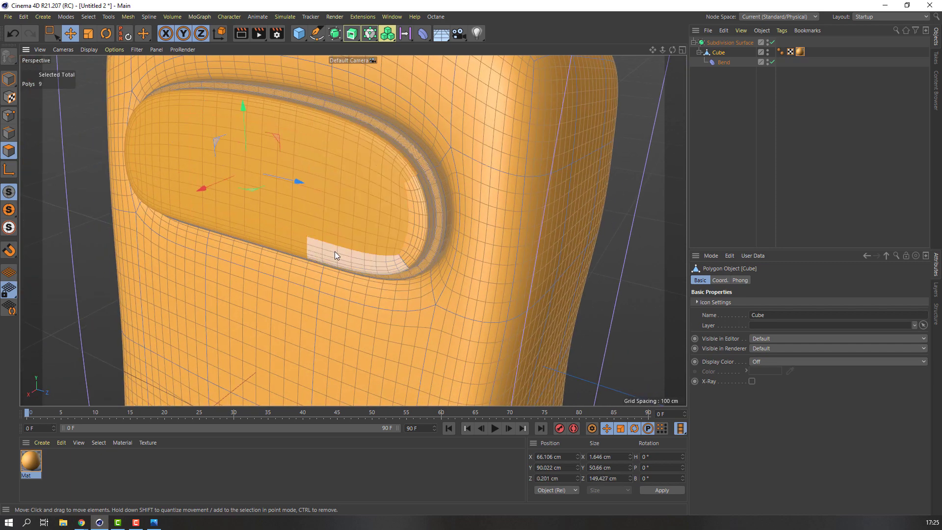
left_click(335, 252, "shift")
left_click(422, 236, "shift")
Create a new default material and apply it to the selected visor polygons
scroll(242, 209, "up", 2)
left_click_drag(242, 209, 161, 385, "alt")
scroll(325, 213, "down", 3)
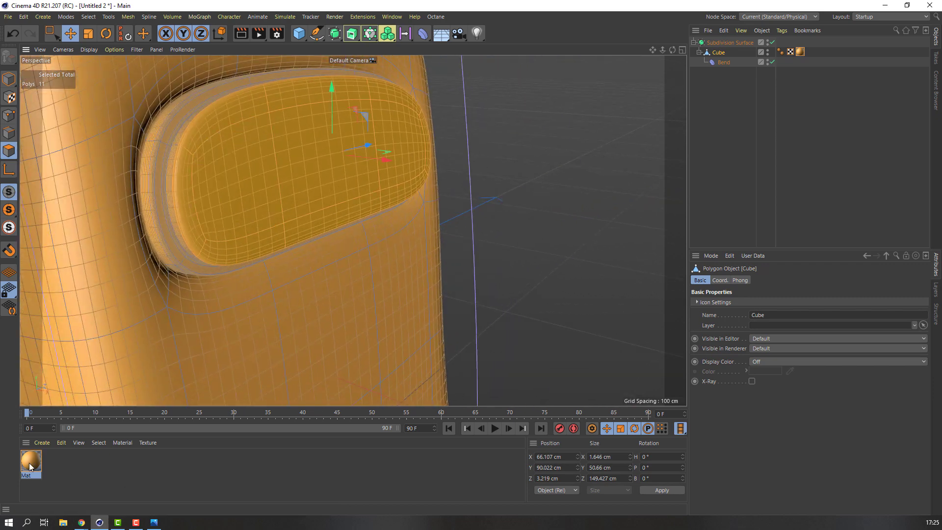
left_click(45, 446)
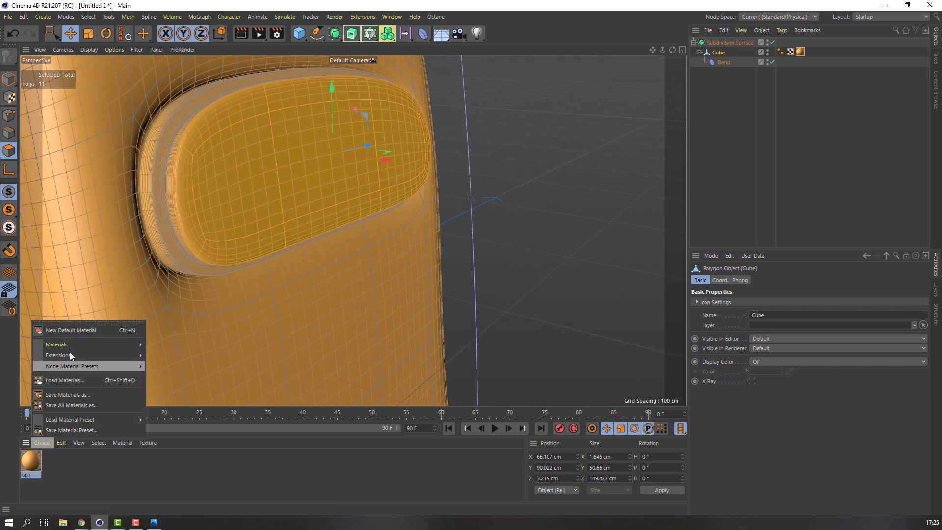
left_click(74, 332)
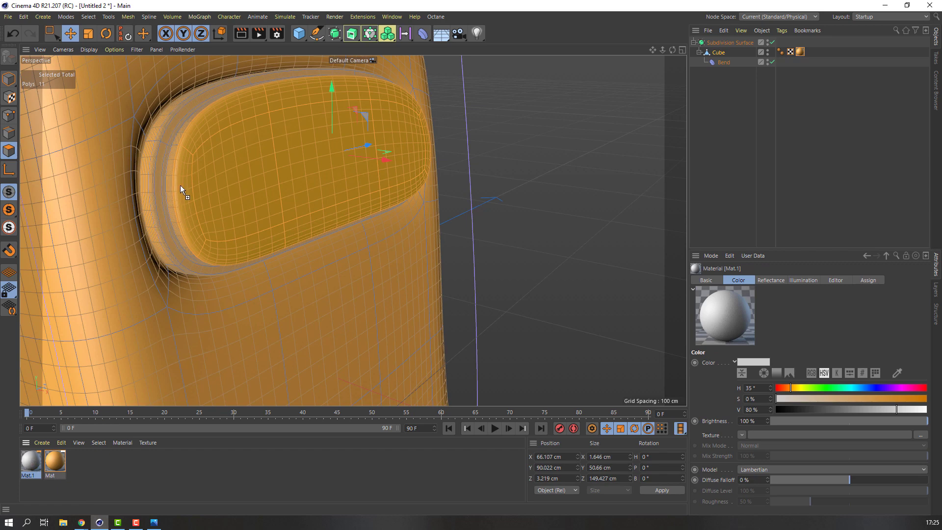
left_click_drag(180, 185, 180, 184)
scroll(340, 277, "down", 3)
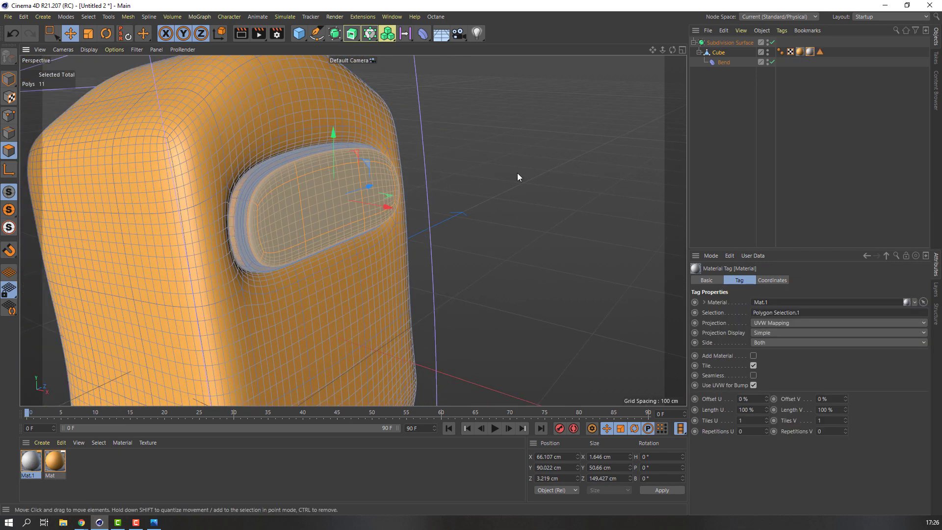
scroll(517, 173, "up", 1)
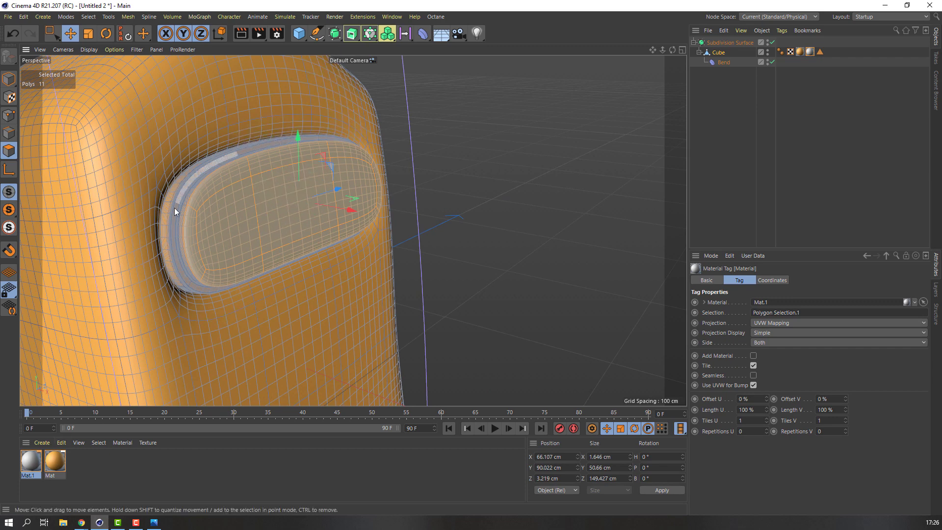
Set the visor material's color to light blue with H 197°, S 64 %, V 85 % and deselect the polygons
left_click(32, 463)
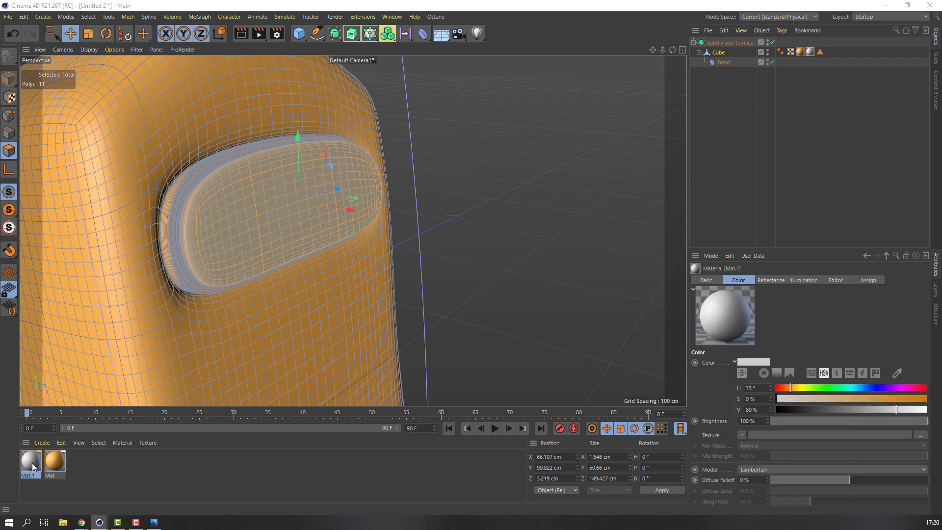
double_click(31, 463)
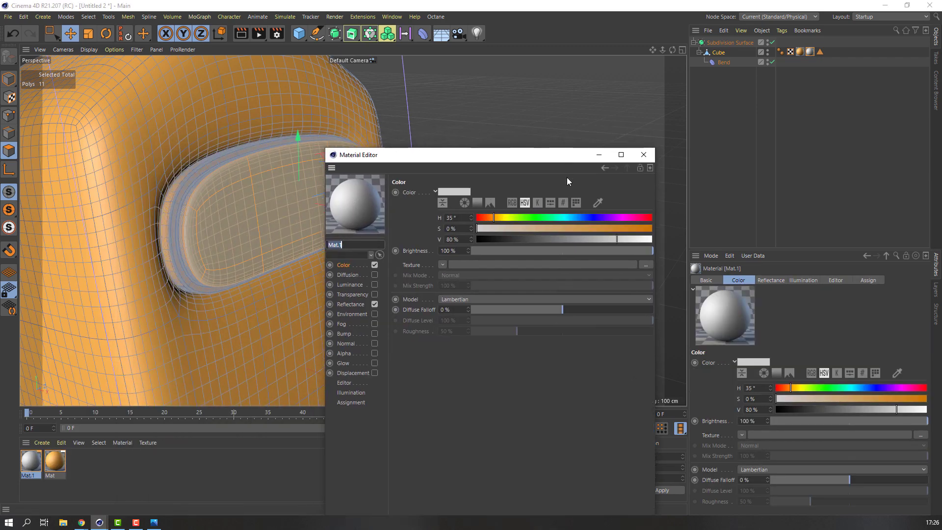
left_click(572, 219)
left_click(588, 228)
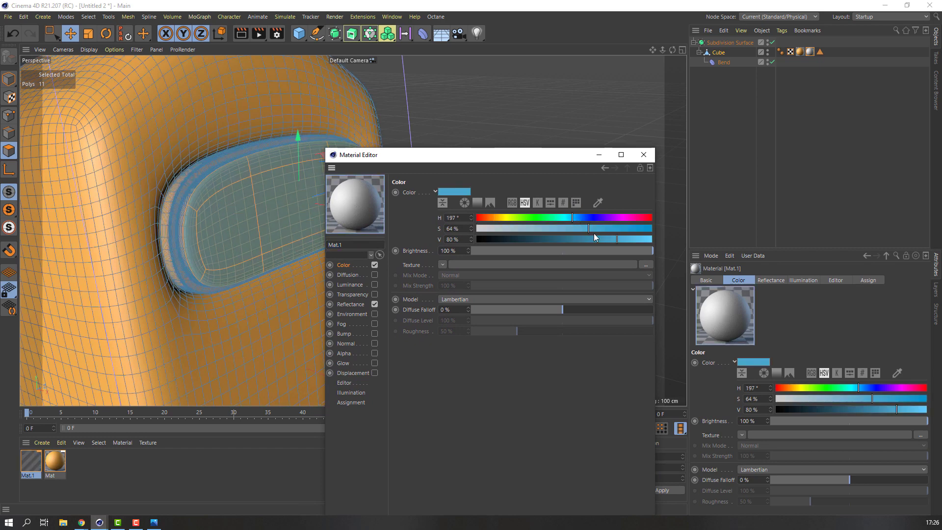
left_click(607, 239)
left_click(626, 240)
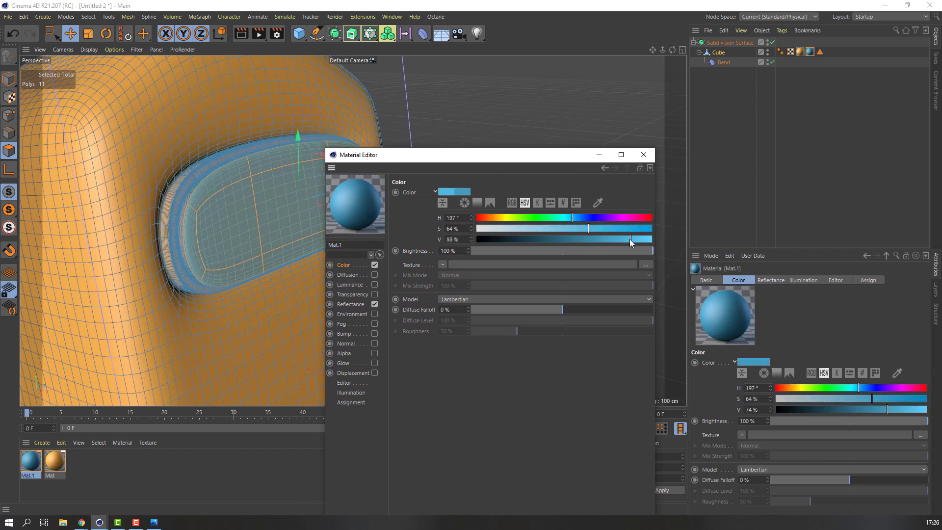
left_click(646, 156)
left_click(496, 160)
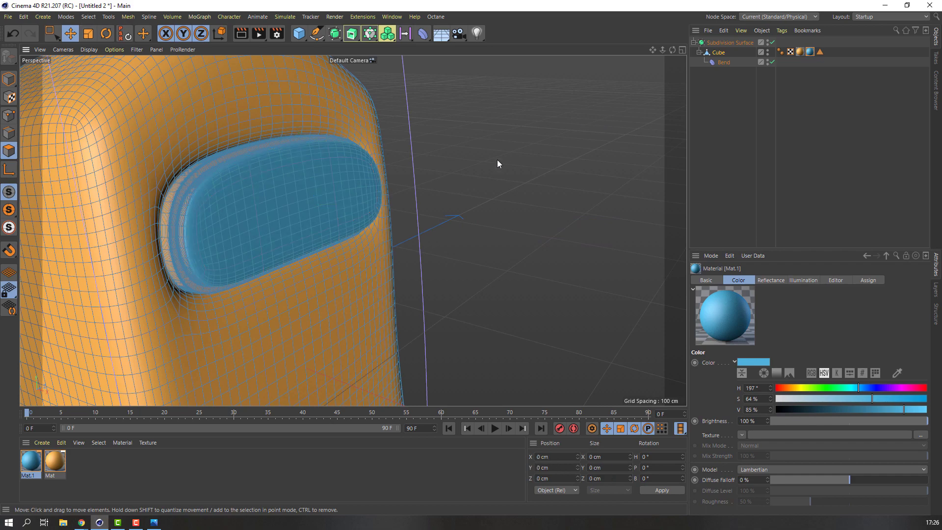
scroll(434, 178, "down", 4)
left_click_drag(345, 208, 292, 225, "alt")
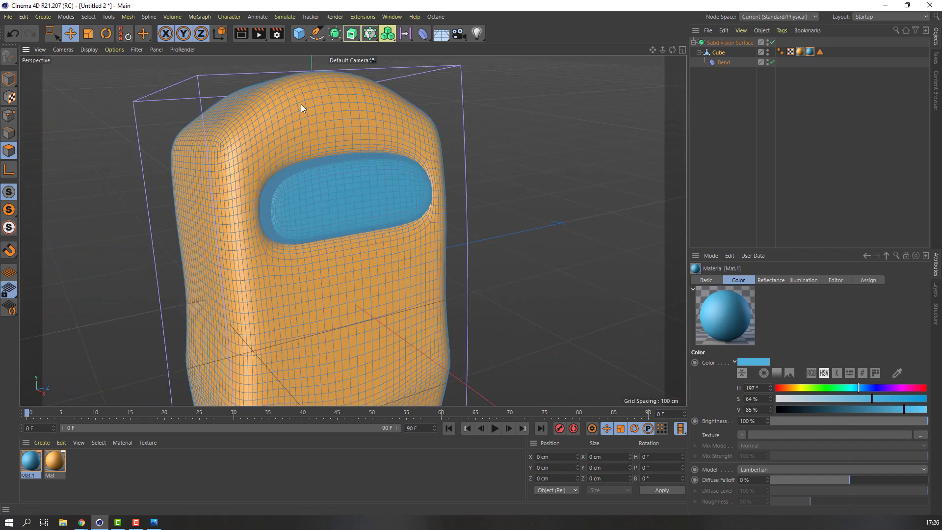
Return to model mode with nothing selected, view the visor up close, and set the viewport shading to Gouraud Shading (Lines)
left_click(89, 49)
left_click(92, 65)
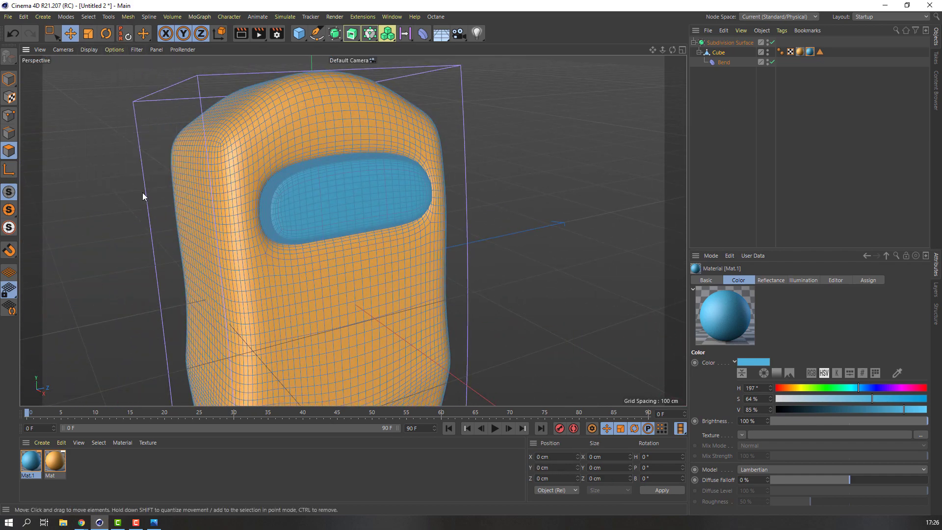
left_click(9, 78)
left_click_drag(75, 101, 77, 56, "alt")
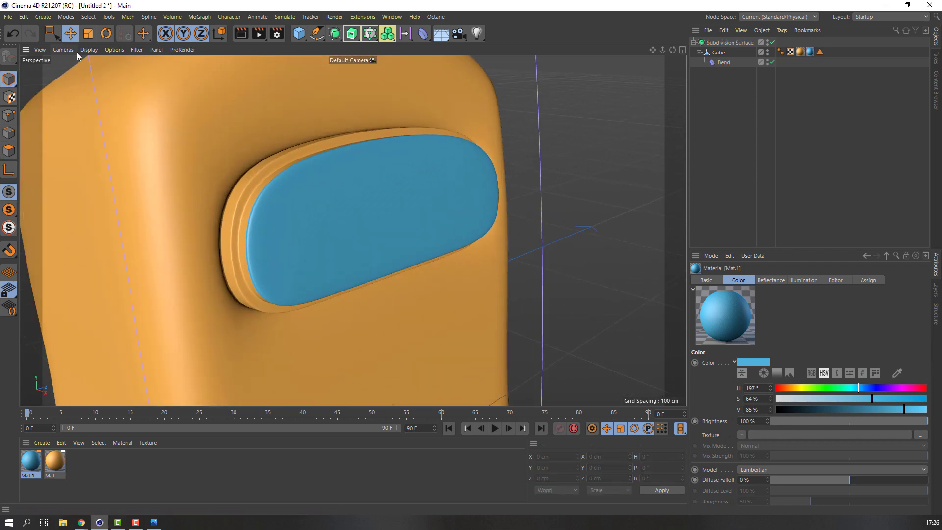
left_click(86, 50)
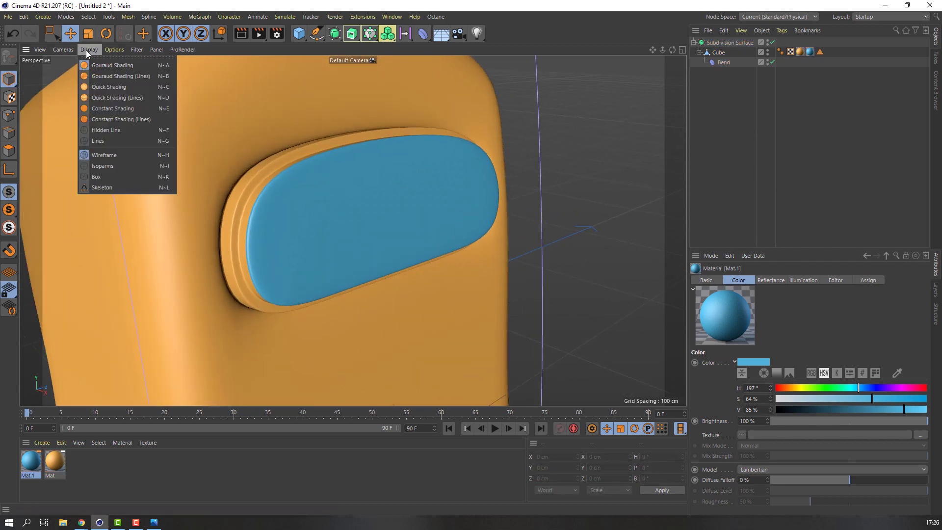
left_click(133, 75)
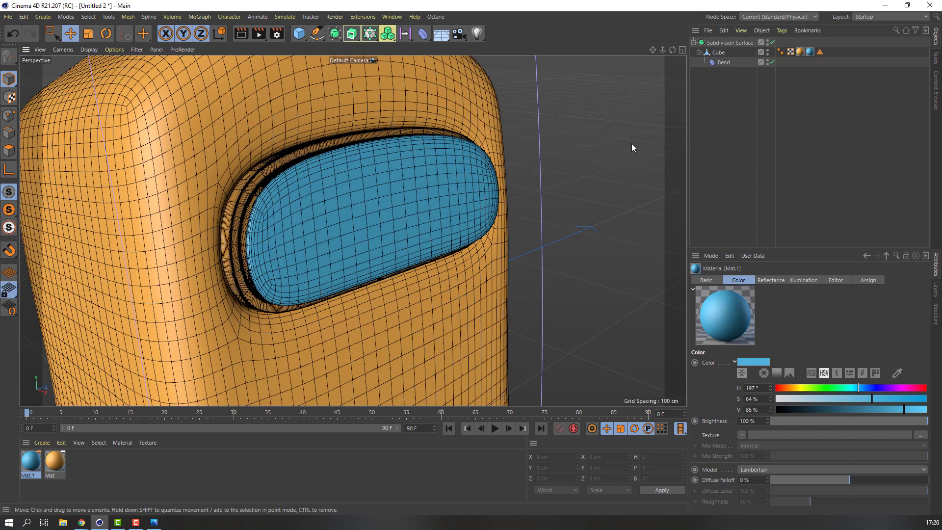
On the Cube in polygon mode, select the first five side polygons of the visor rim at one end
left_click(719, 53)
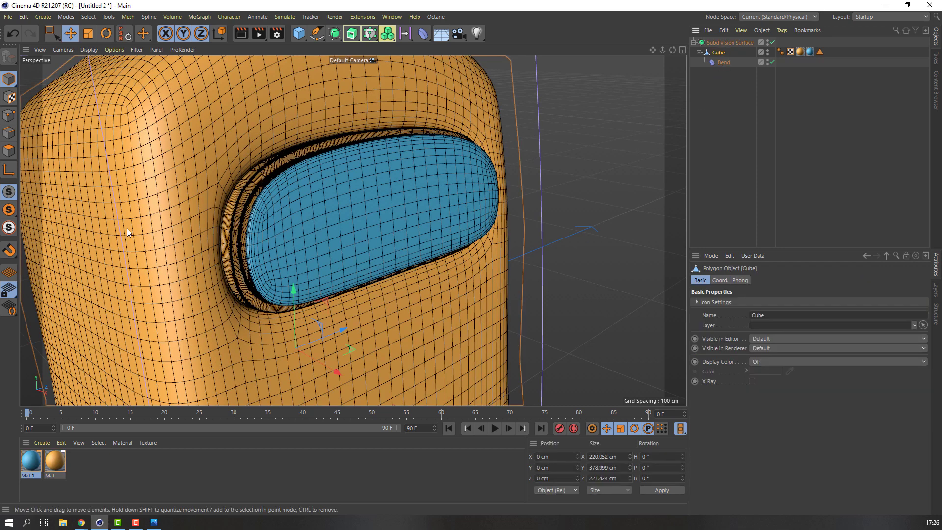
left_click(9, 151)
scroll(294, 220, "up", 3)
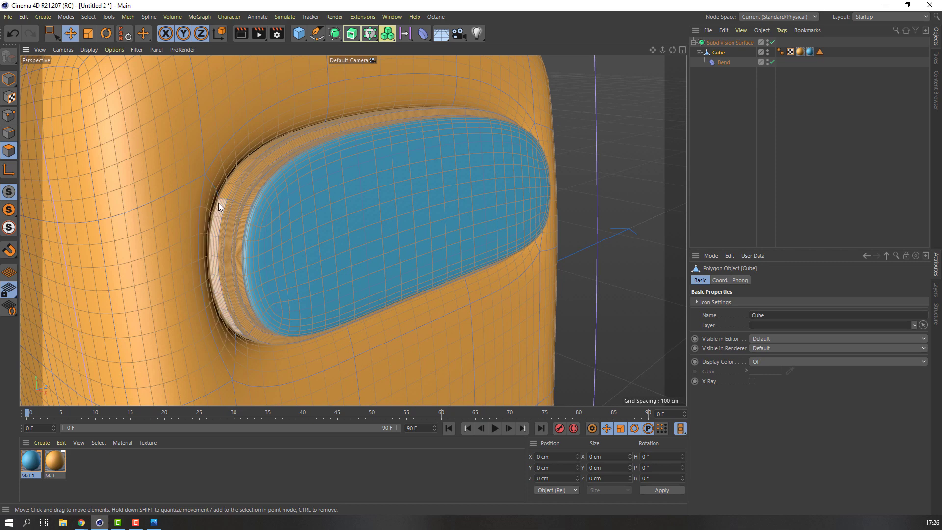
left_click(219, 203)
scroll(216, 208, "up", 2)
left_click_drag(214, 211, 238, 223, "alt")
left_click(240, 211, "shift")
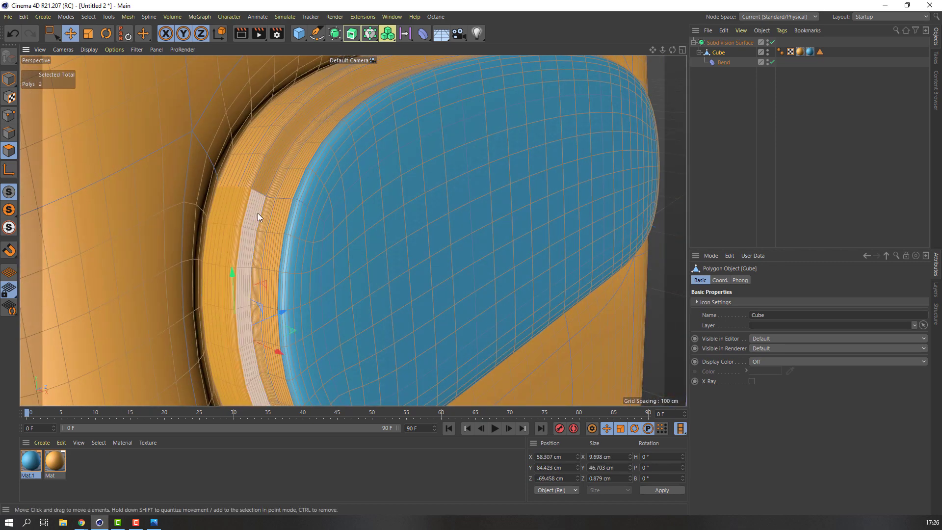
left_click(258, 212, "shift")
left_click(269, 216, "shift")
left_click(276, 215, "shift")
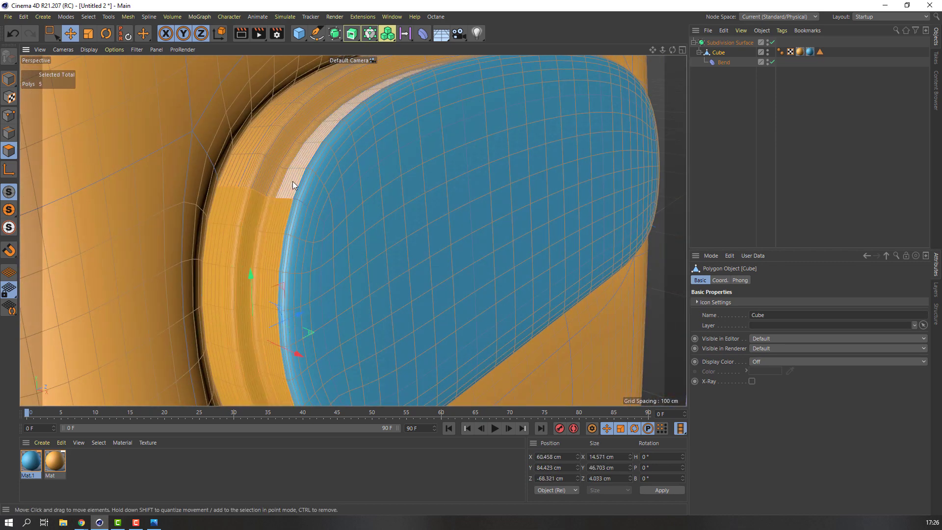
Add the rim polygons along the visor's upper edge, from the first end across the middle, to the selection
left_click(293, 181, "shift")
left_click(277, 172, "shift")
left_click(269, 165, "shift")
left_click(255, 158, "shift")
left_click_drag(253, 158, 213, 175, "alt")
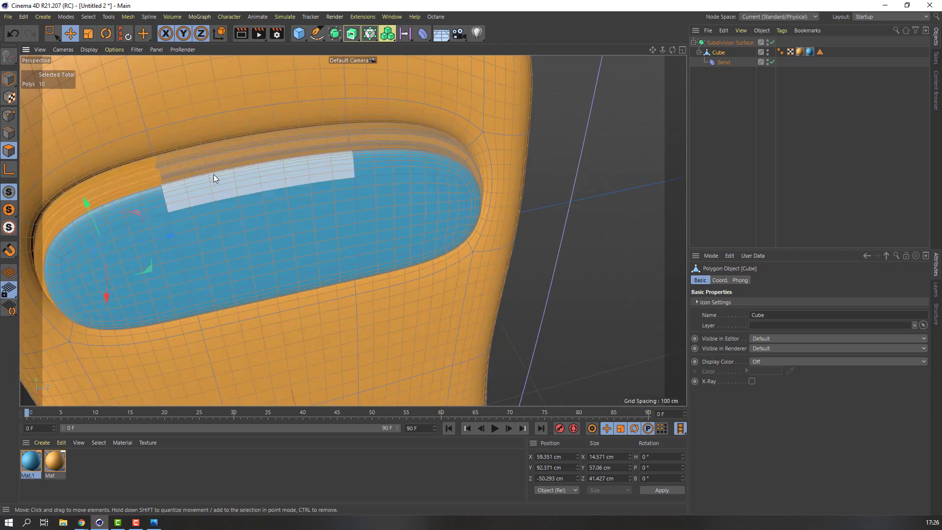
left_click(212, 151, "shift")
left_click(208, 158, "shift")
left_click(205, 165, "shift")
left_click(367, 153, "shift")
left_click(365, 143, "shift")
left_click(365, 141, "shift")
Add the rim polygons around the visor's opposite end to the selection
left_click_drag(362, 142, 304, 172, "alt")
left_click(330, 183, "shift")
left_click(340, 185, "shift")
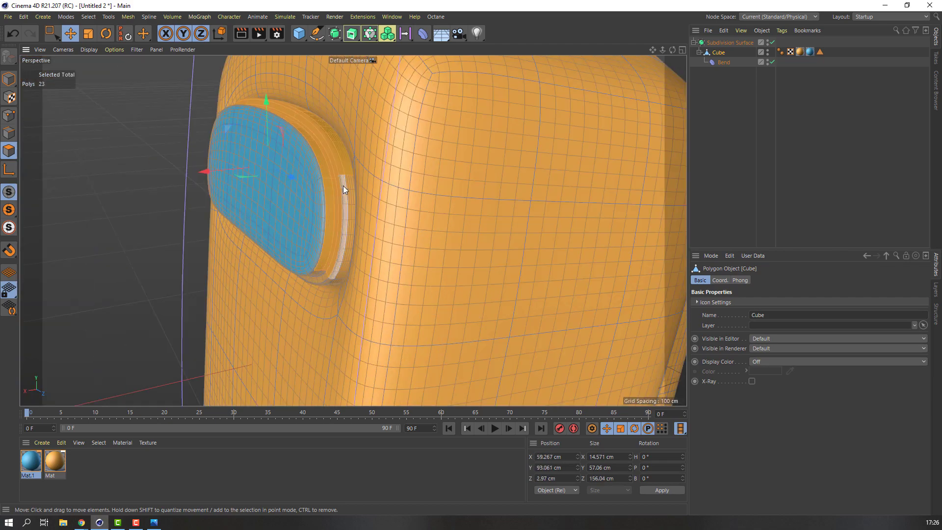
left_click(343, 187, "shift")
left_click_drag(333, 338, 322, 295, "alt")
scroll(322, 296, "up", 3)
left_click(330, 235, "shift")
left_click(340, 223, "shift")
left_click(338, 228, "shift")
Add the remaining rim polygons along the visor's underside to complete the 40-polygon selection
left_click(214, 337, "shift")
left_click_drag(214, 336, 147, 373, "alt")
left_click(348, 304, "shift")
left_click(351, 319, "shift")
left_click(352, 322, "shift")
Create a new default material and apply it to the selected visor rim polygons
left_click(41, 442)
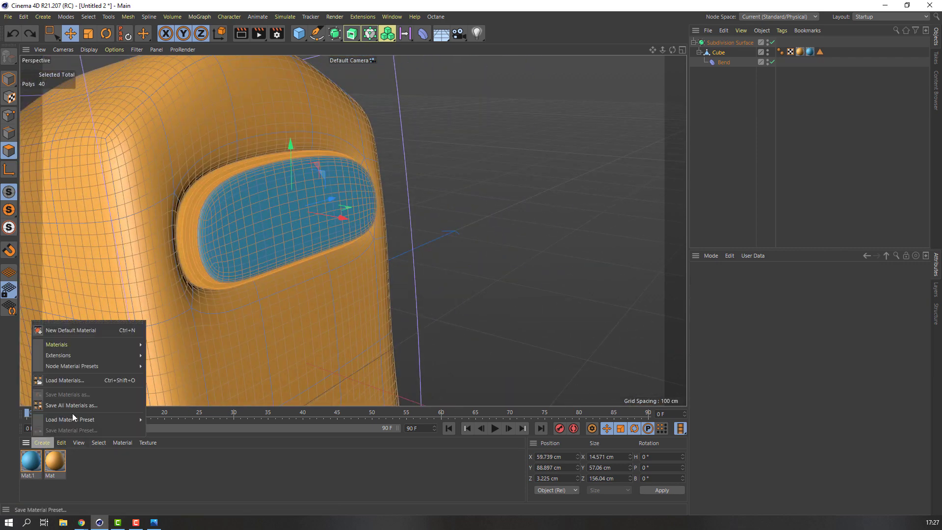
left_click(70, 332)
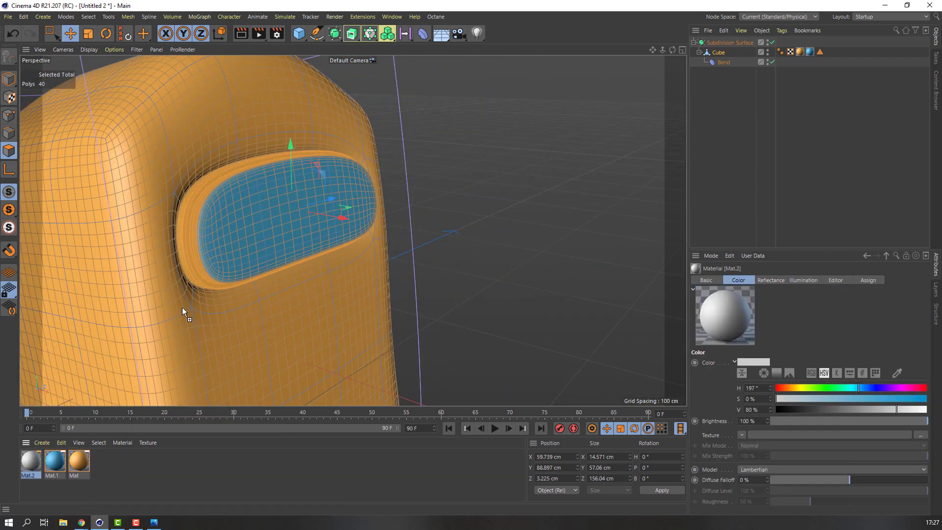
left_click_drag(182, 309, 191, 240)
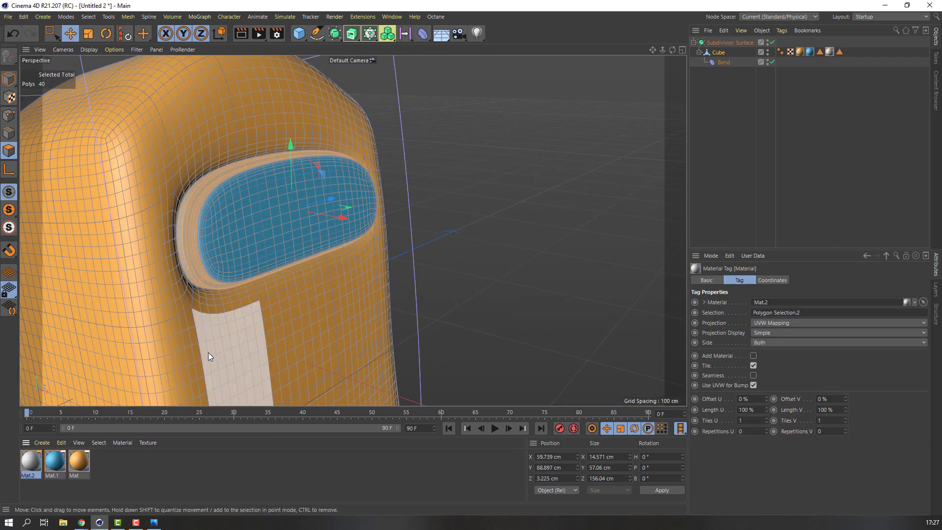
Set the rim material's color to dark blue-grey with H 197°, S 35 %, V 23 %, and close the Material Editor
left_click(33, 460)
double_click(30, 461)
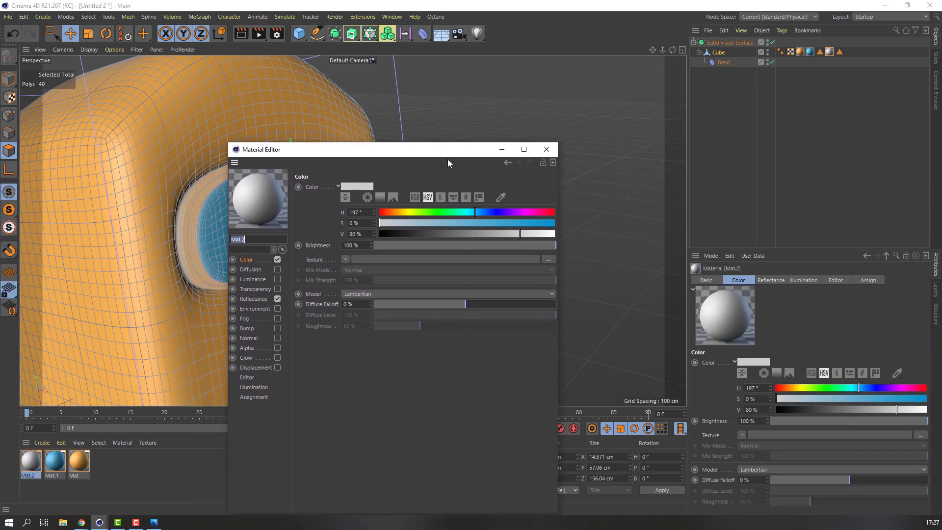
left_click(428, 234)
left_click(452, 224)
left_click_drag(430, 234, 424, 238)
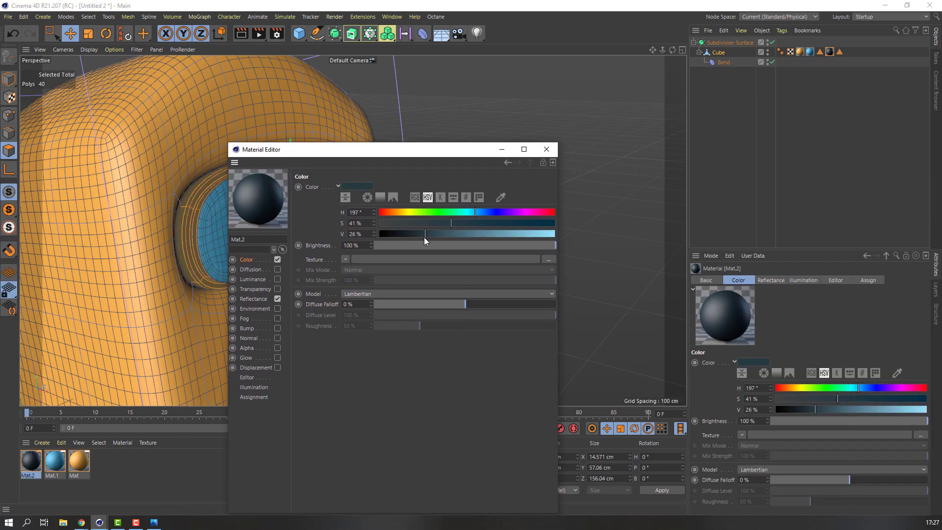
left_click(441, 223)
left_click(546, 150)
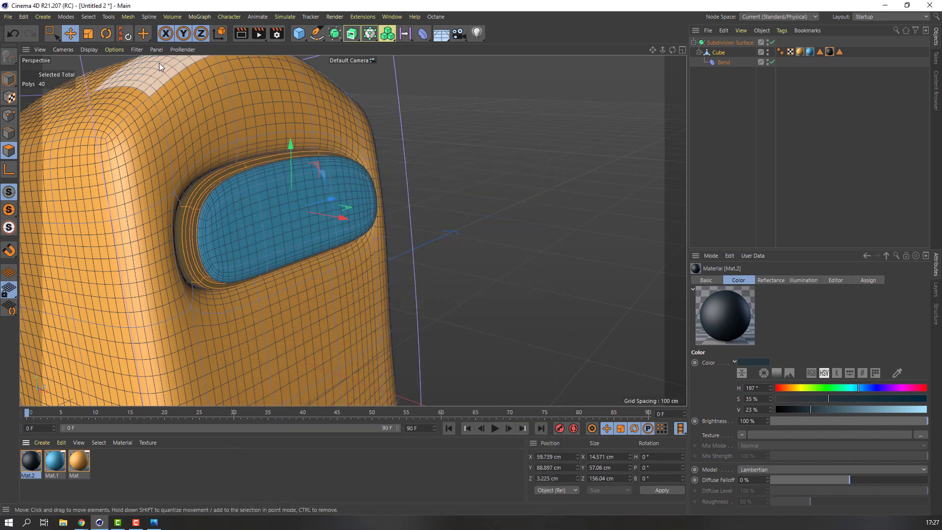
Return to model mode, set the viewport to plain Gouraud Shading, deselect everything, and view the whole character from the side
left_click(9, 80)
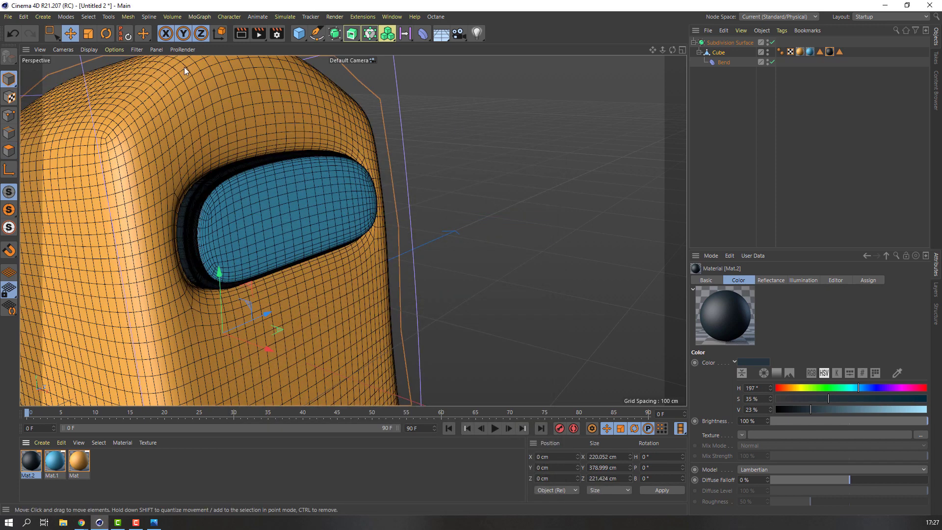
left_click(89, 49)
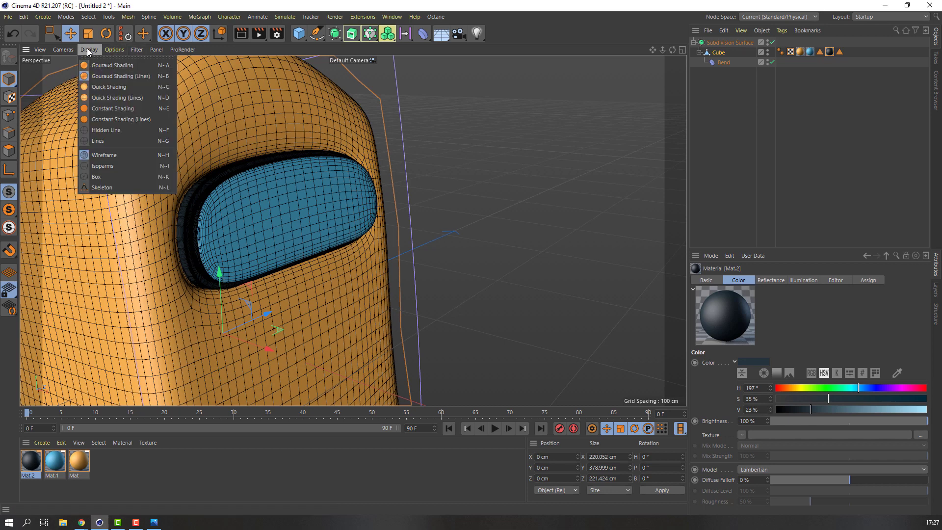
left_click(113, 66)
left_click(504, 177)
mouse_move(504, 176)
right_mouse_down("alt")
mouse_move(412, 195)
mouse_move(294, 258)
mouse_move(237, 231)
right_mouse_up("alt")
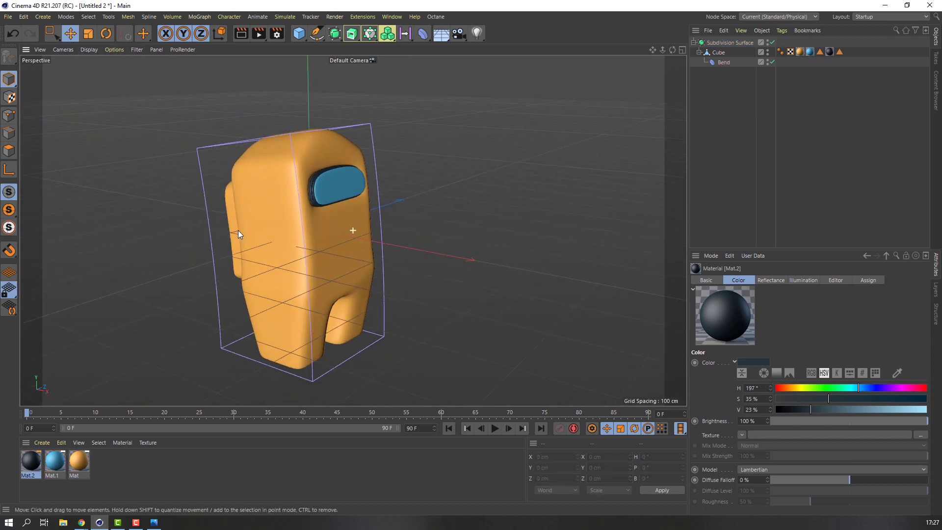
left_click_drag(238, 234, 543, 196, "alt")
scroll(543, 196, "up", 4)
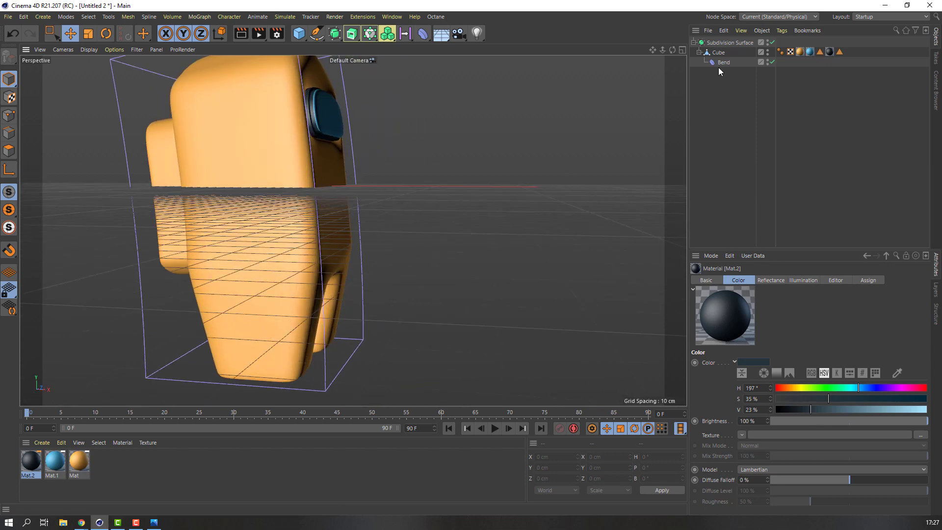
With Rectangle Selection, select the Cube's six front points at mid-height and move them forward to X about 76 cm
left_click(717, 53)
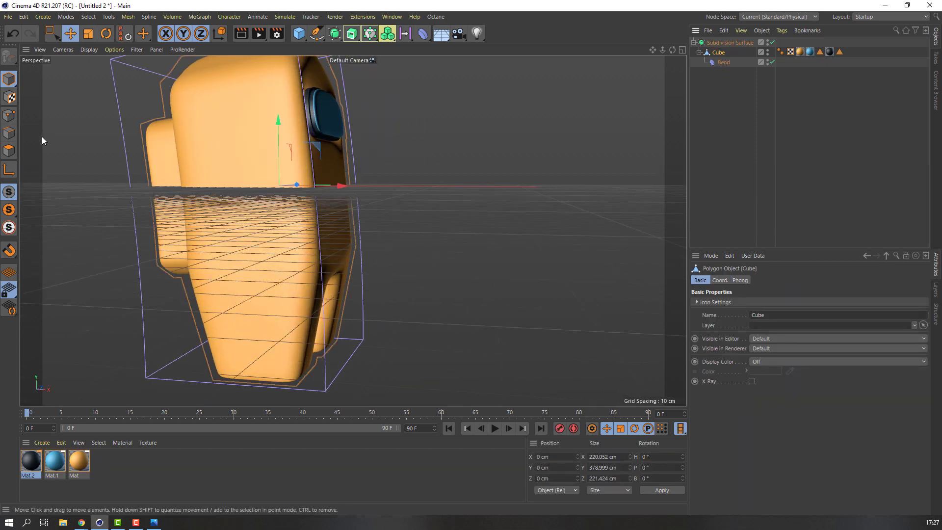
left_click(9, 115)
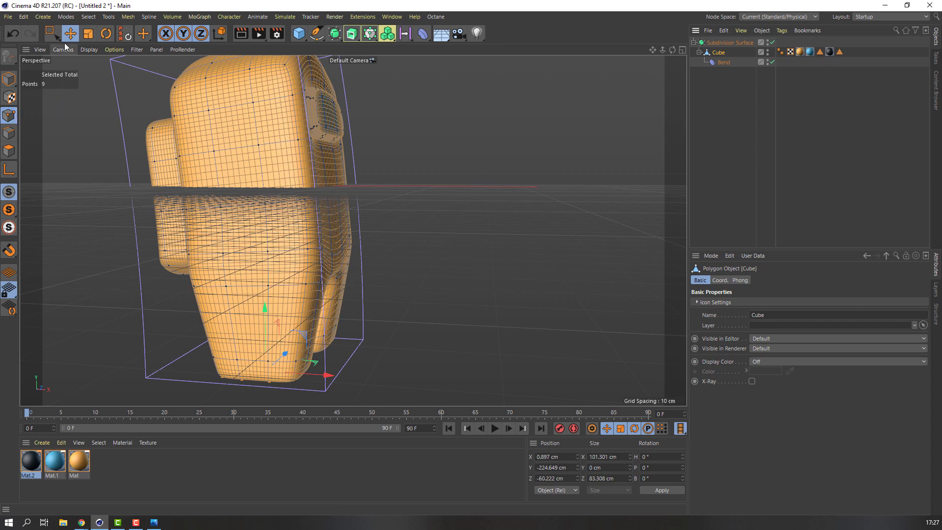
left_click(52, 33)
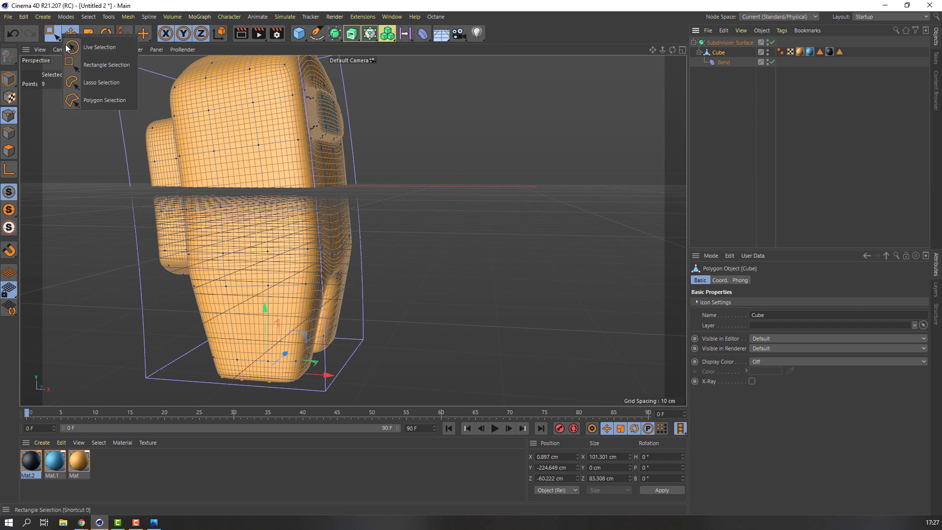
left_click(97, 66)
scroll(339, 234, "up", 5)
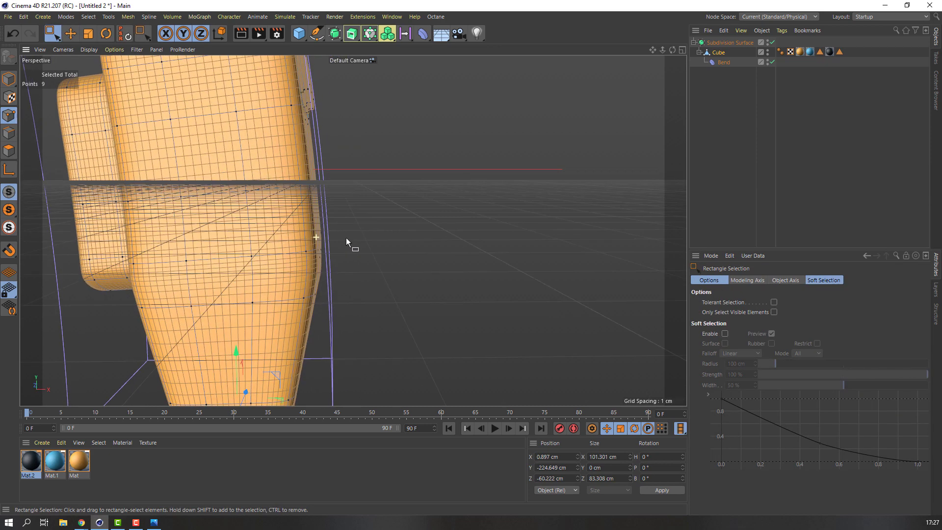
left_click_drag(346, 238, 332, 199, "alt")
left_click_drag(366, 160, 271, 221)
scroll(309, 209, "down", 2)
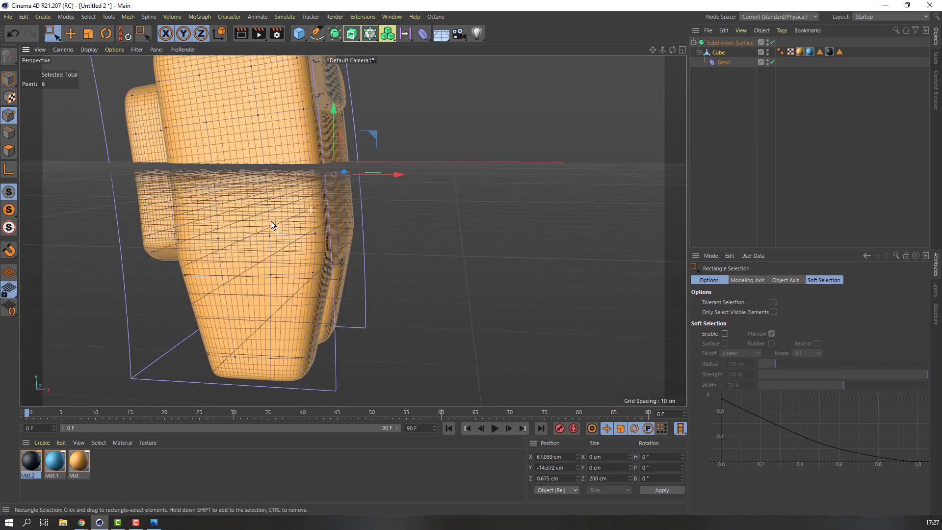
scroll(273, 225, "down", 1)
left_click_drag(384, 175, 228, 193)
Lower the six selected front belly points to Y about -22 cm
scroll(328, 180, "up", 2)
middle_click_drag(328, 182, 268, 226, "alt")
left_click_drag(266, 245, 162, 231, "alt")
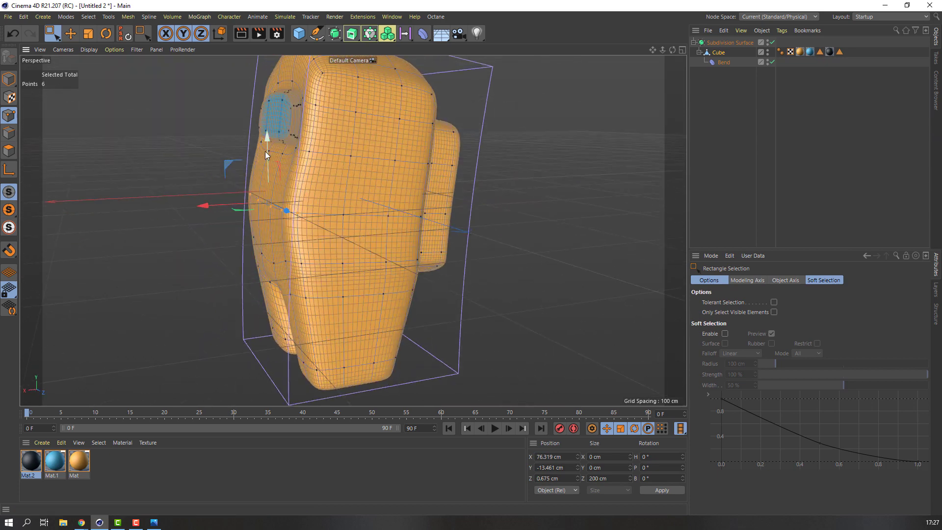
left_click_drag(265, 152, 263, 161)
scroll(426, 217, "down", 1)
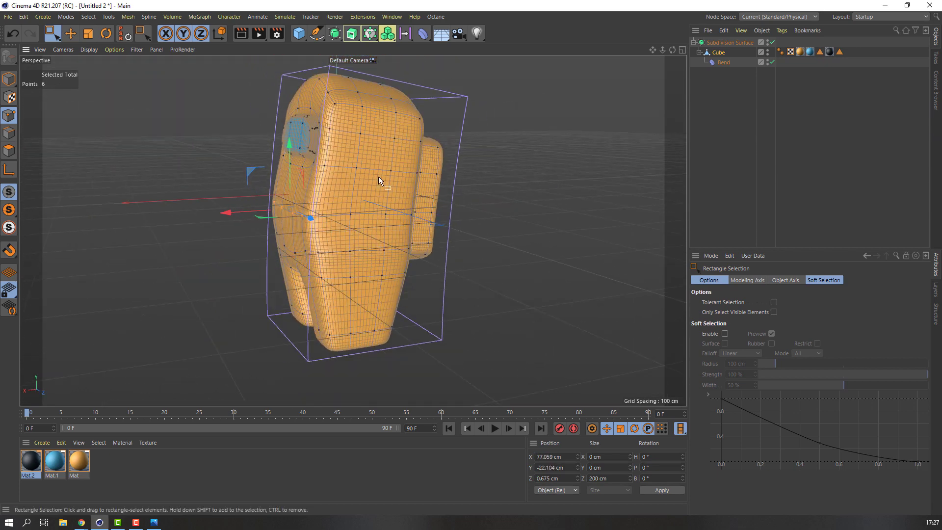
On one side of the body, move the eight hip points outward to Z about 108 cm and the four waist points to about 104 cm
left_click_drag(378, 180, 167, 185, "alt")
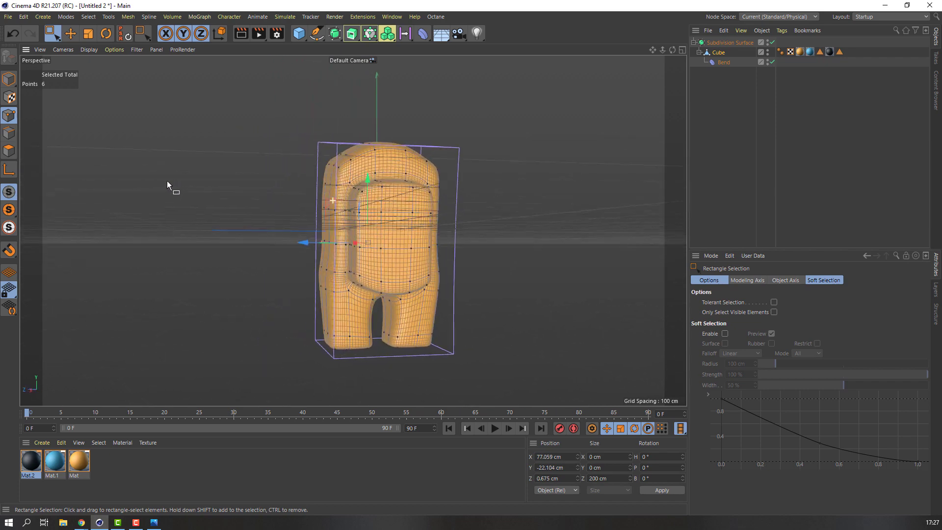
scroll(364, 257, "up", 4)
left_click_drag(234, 245, 328, 346)
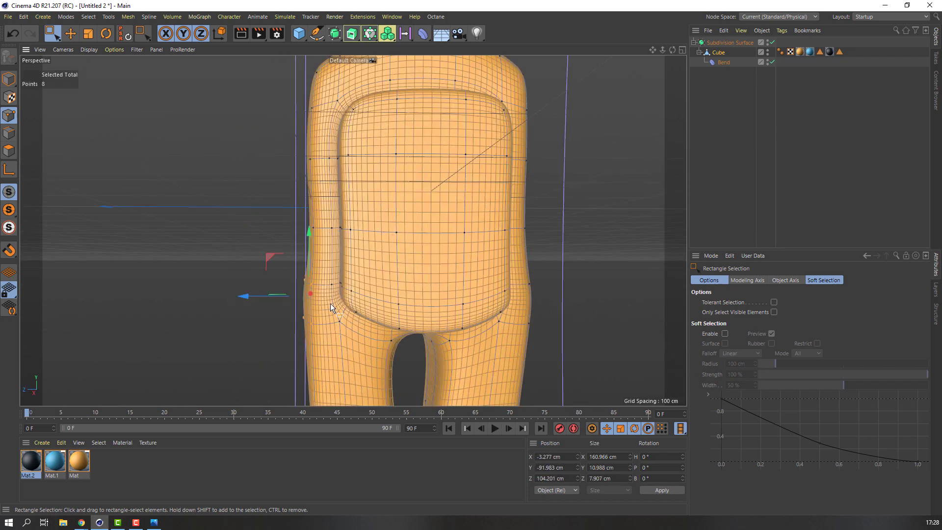
left_click_drag(256, 295, 252, 296)
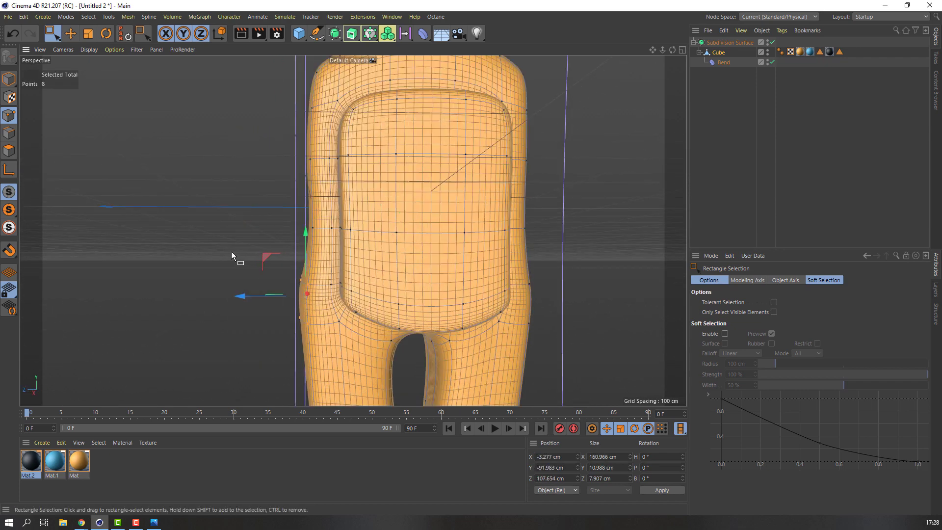
left_click(215, 277)
left_click_drag(254, 202, 263, 228)
On the opposite side, move the eight hip points outward and the three waist points to Z about -102 cm
middle_click_drag(354, 271, 134, 226, "alt")
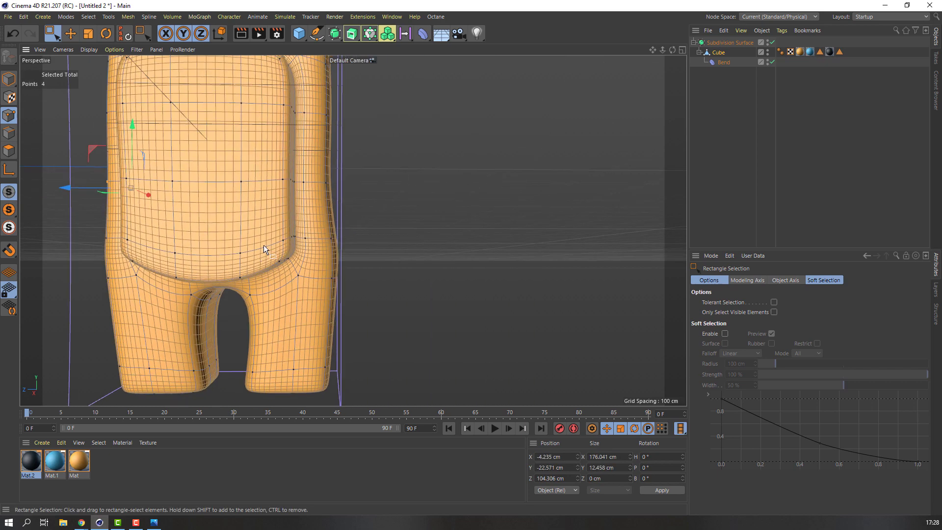
left_click_drag(264, 247, 276, 247, "alt")
left_click_drag(400, 214, 319, 280)
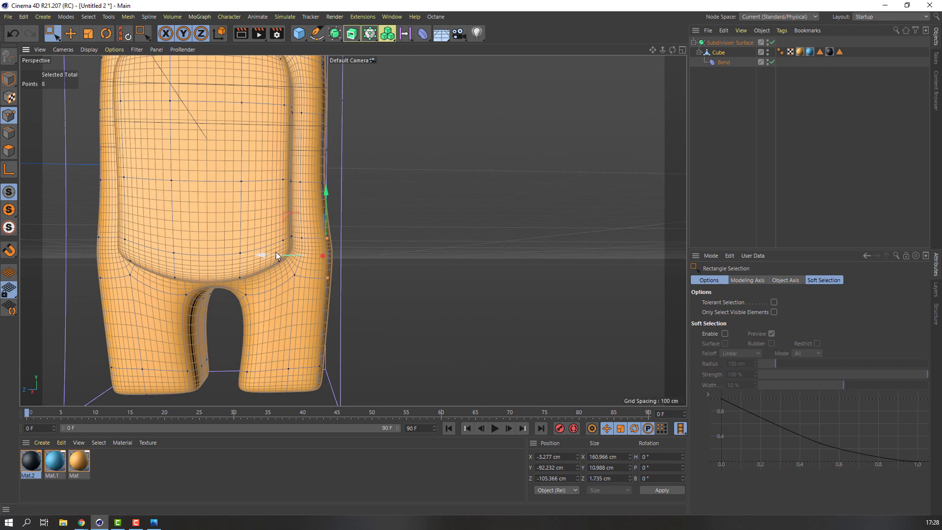
left_click_drag(391, 160, 312, 198)
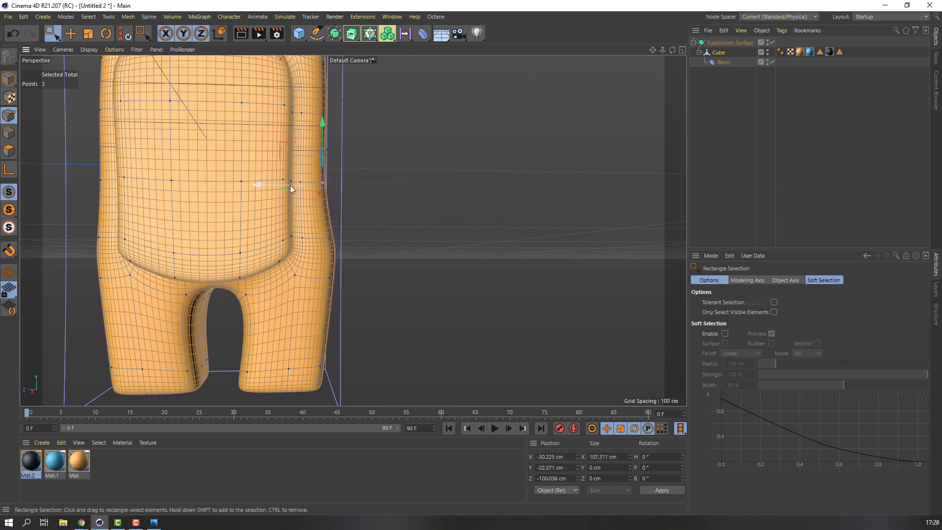
left_click_drag(244, 200, 303, 212, "alt")
right_click_drag(302, 210, 307, 201, "alt")
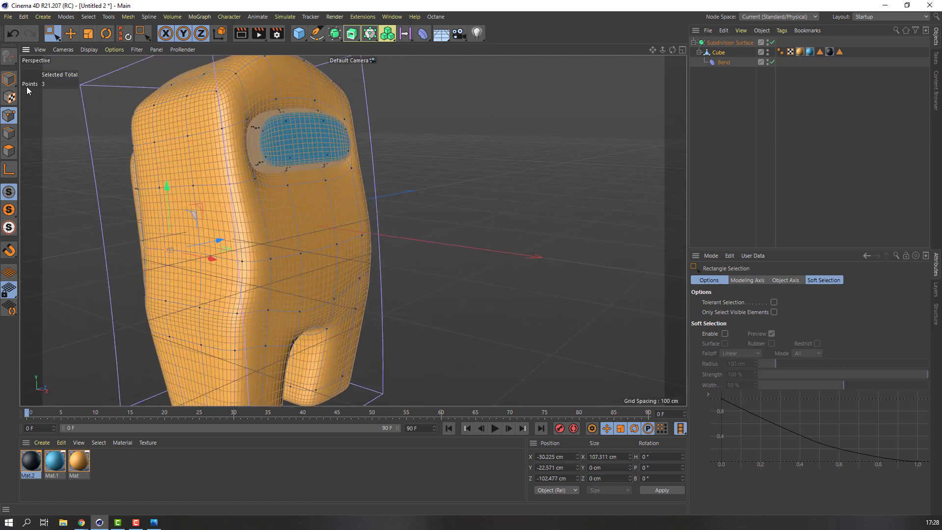
Return to model mode, deselect the Cube, and activate the Move tool
left_click(9, 79)
left_click(335, 128)
left_click(74, 37)
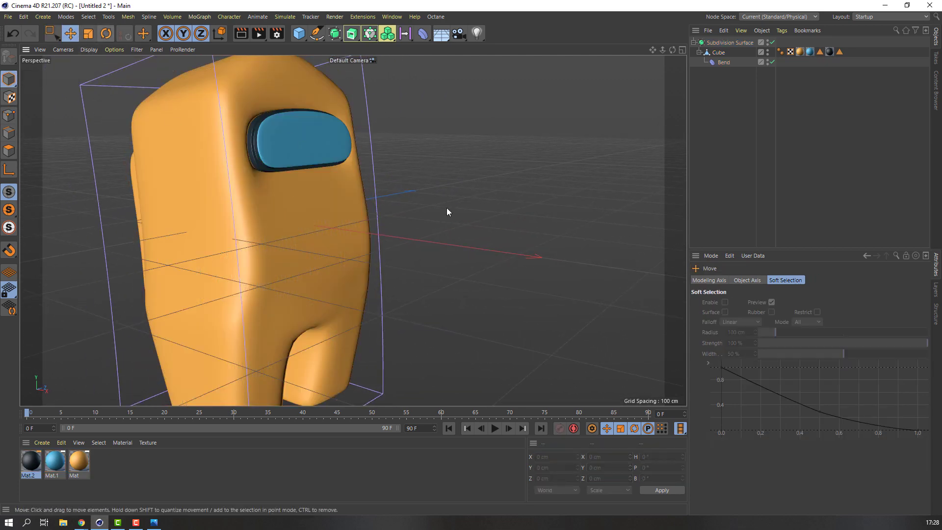
key("Delete")
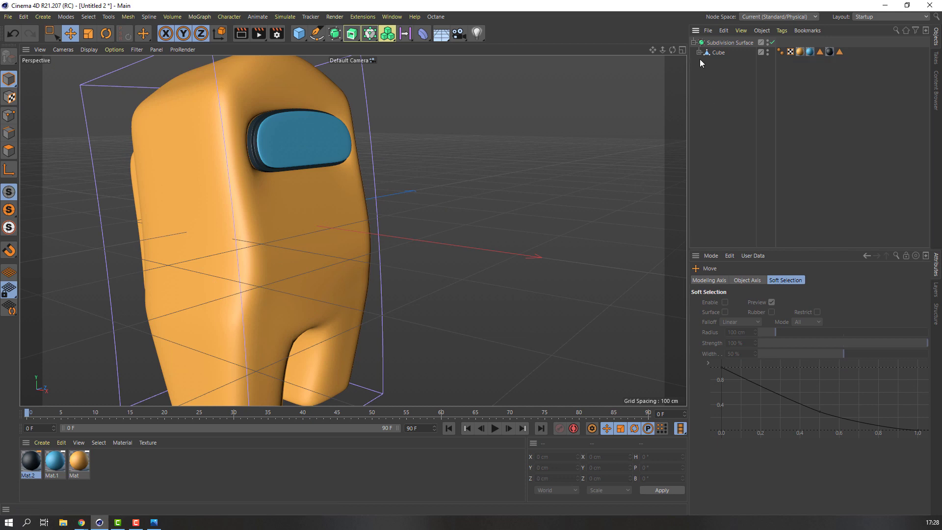
key("ctrl+z")
scroll(255, 265, "down", 3)
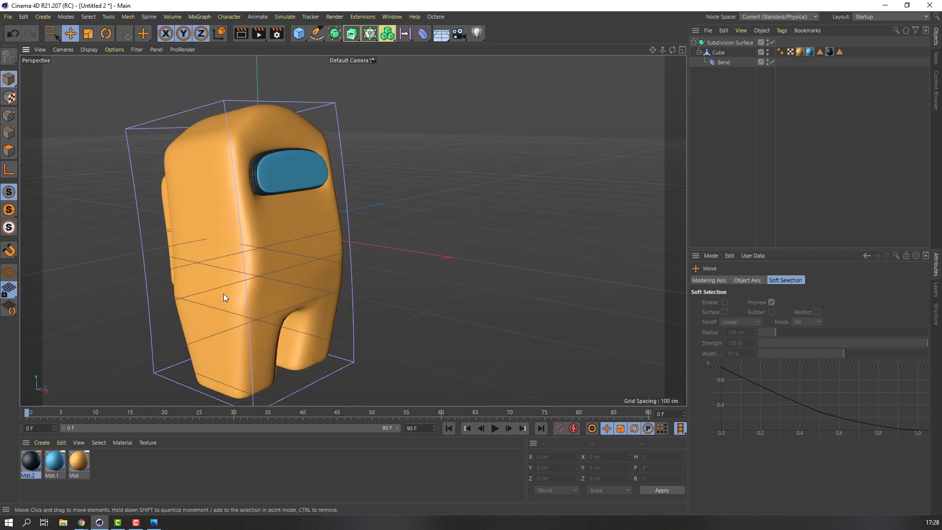
Select the Bend deformer and keyframe its Strength at 17° on frame 25
scroll(224, 298, "up", 2)
left_click(722, 63)
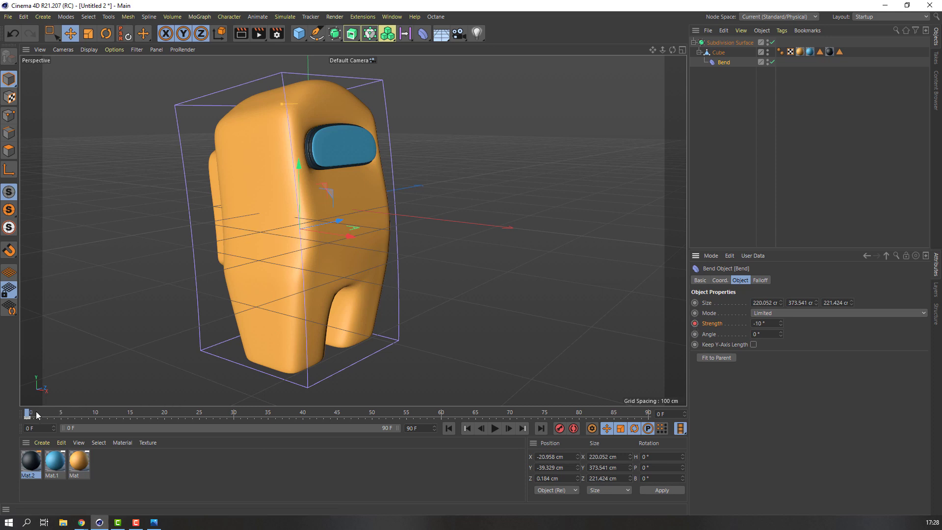
left_click_drag(28, 415, 132, 417)
left_click_drag(196, 416, 199, 417)
left_click_drag(781, 324, 781, 310)
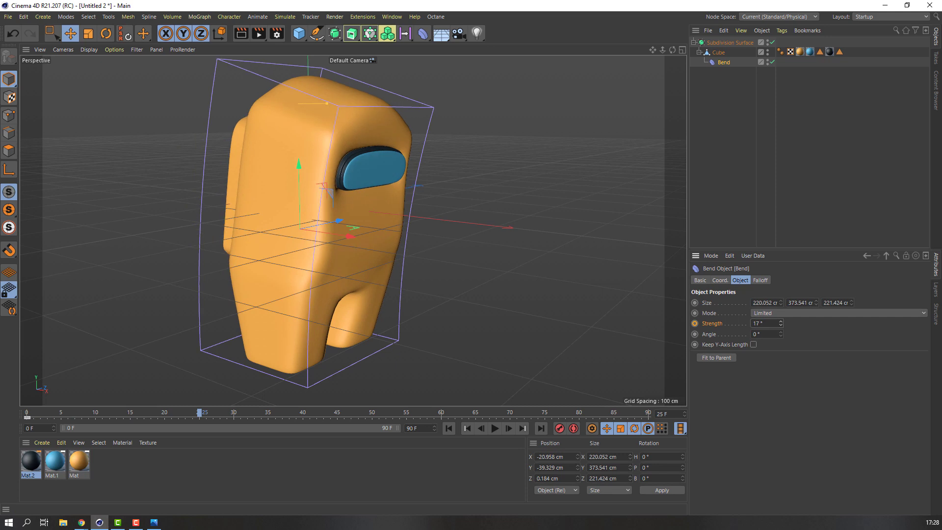
left_click(694, 324)
Keyframe the Bend deformer's Strength at -10° on frame 50
mouse_move(201, 416)
left_mouse_down()
mouse_move(77, 416)
mouse_move(198, 423)
left_mouse_up()
left_click_drag(365, 426, 376, 419)
key("Return")
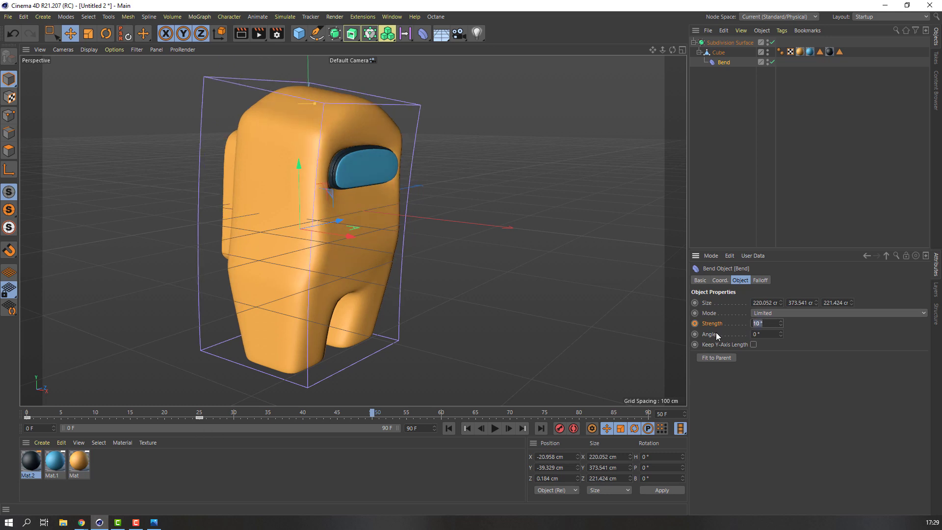
type("-")
key("Return")
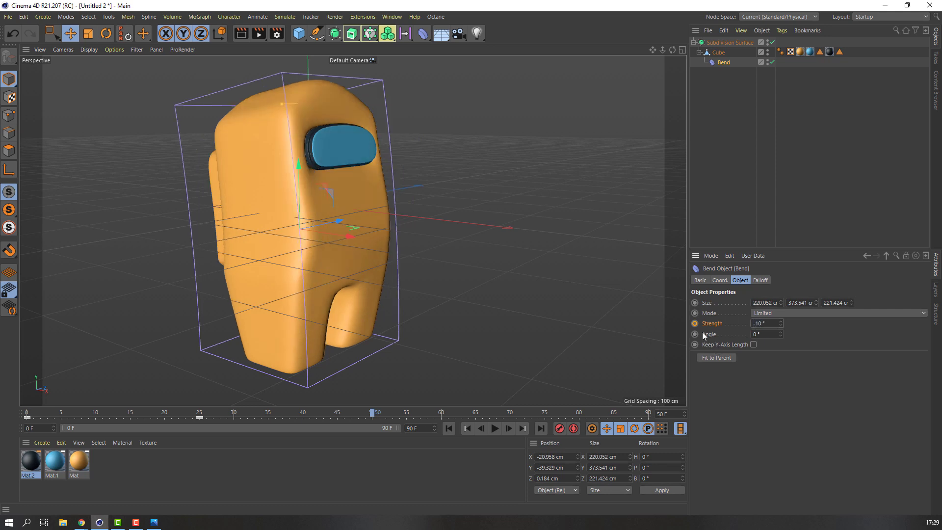
left_click(695, 324)
Return to frame 0, shorten the animation to end at frame 50, and play it back
left_click_drag(371, 416, 2, 421)
type("50")
key("Return")
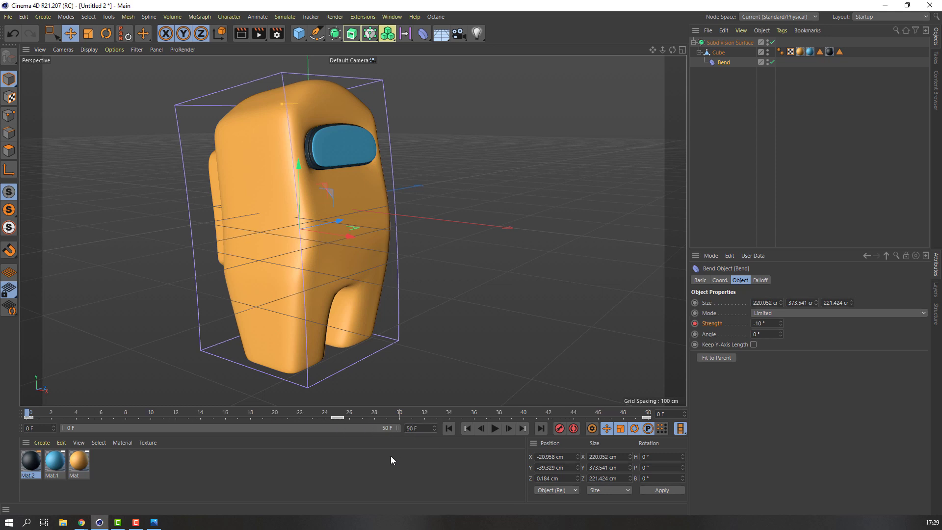
left_click(494, 428)
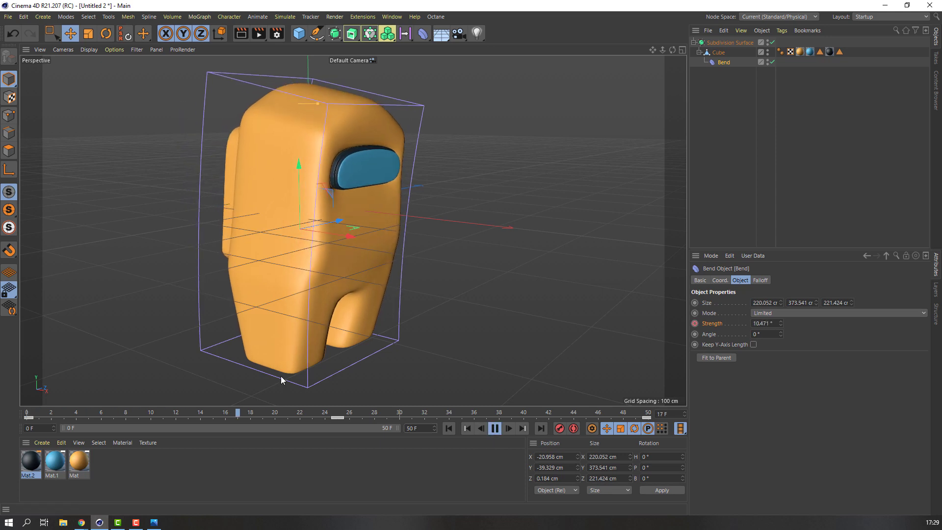